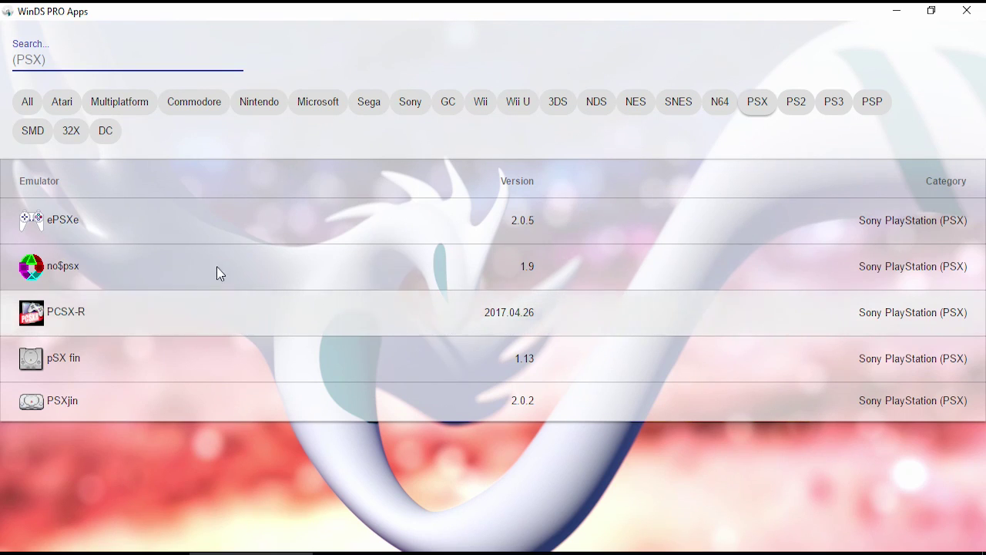
# Step: Launch ePSXe from the PSX emulator list, and open and close its cheat code editor before loading a game
pyautogui.doubleClick(193, 207)
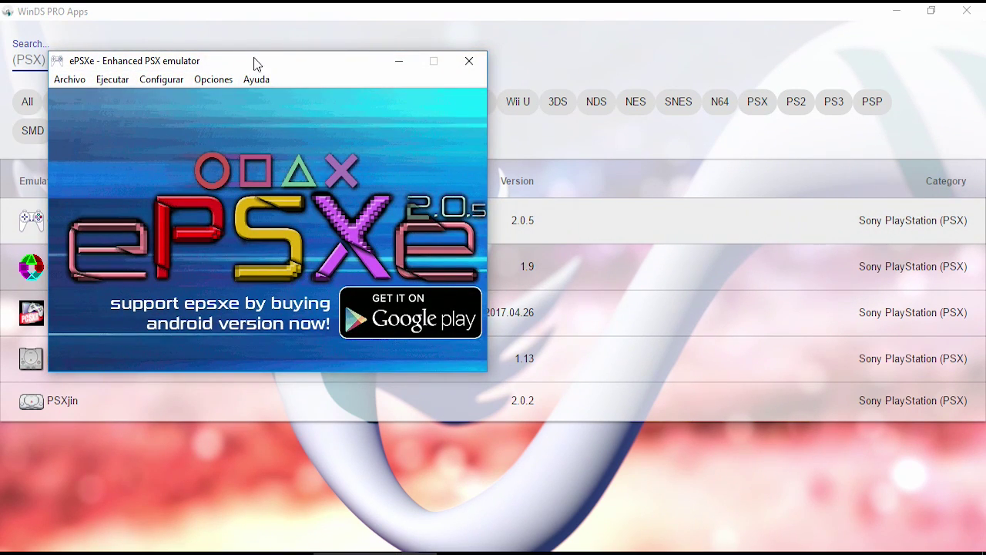
pyautogui.moveTo(254, 62); pyautogui.dragTo(316, 69)
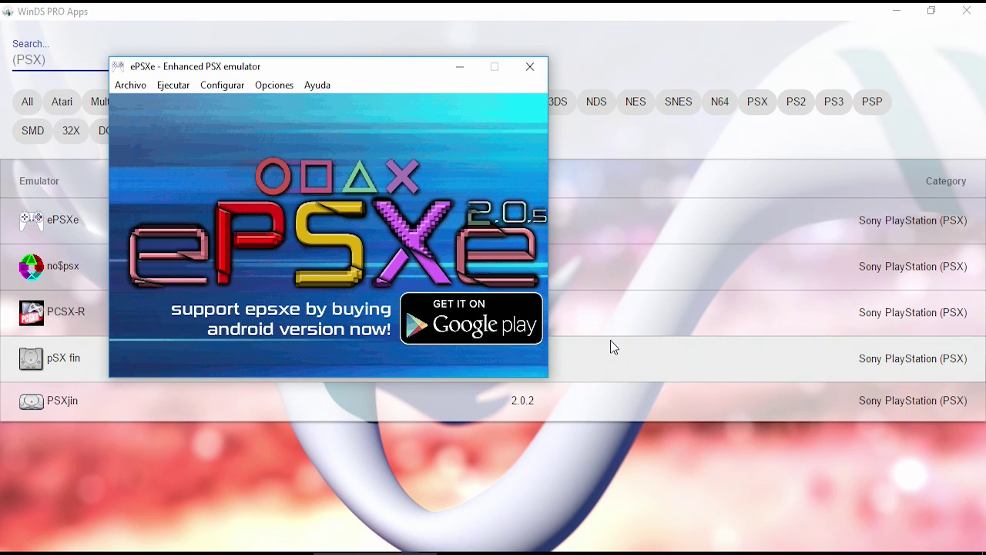
pyautogui.click(222, 85)
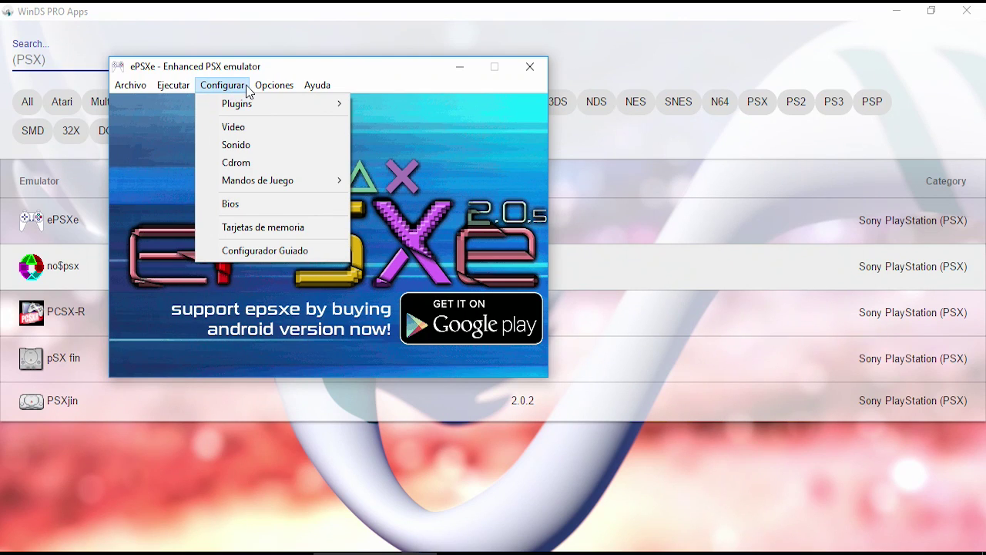
pyautogui.moveTo(263, 89)
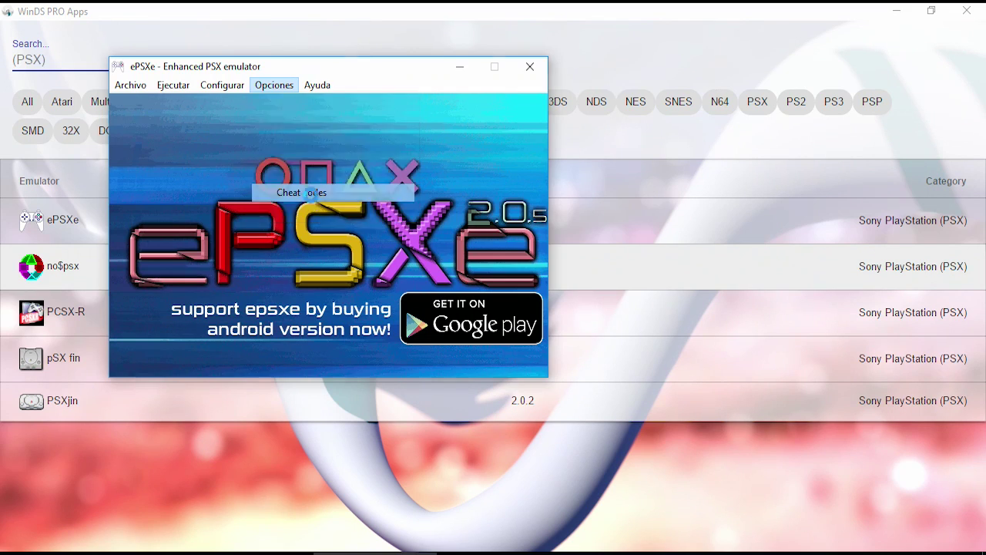
pyautogui.click(310, 195)
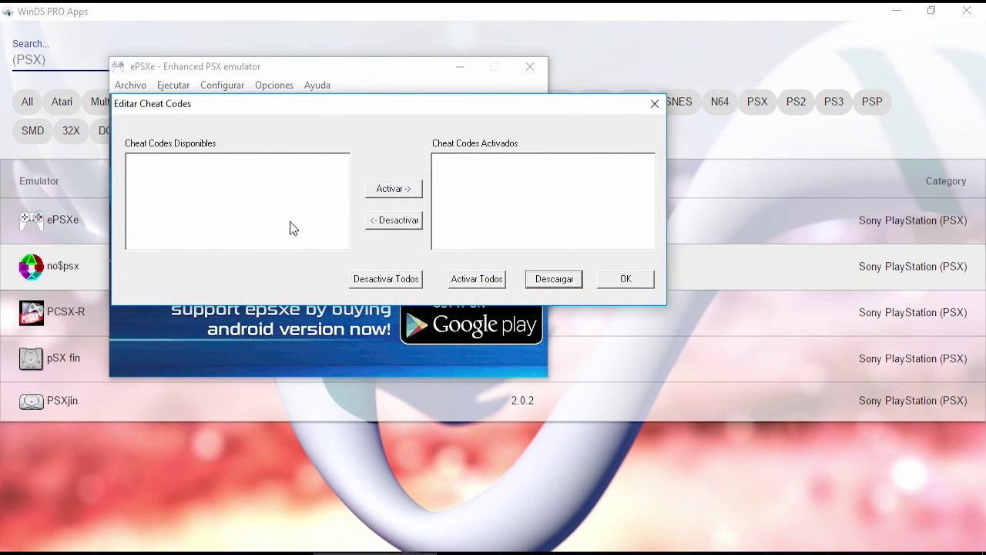
pyautogui.click(655, 103)
# Step: Open the game list to start a game, and check its available codes in the cheat code editor
pyautogui.click(126, 86)
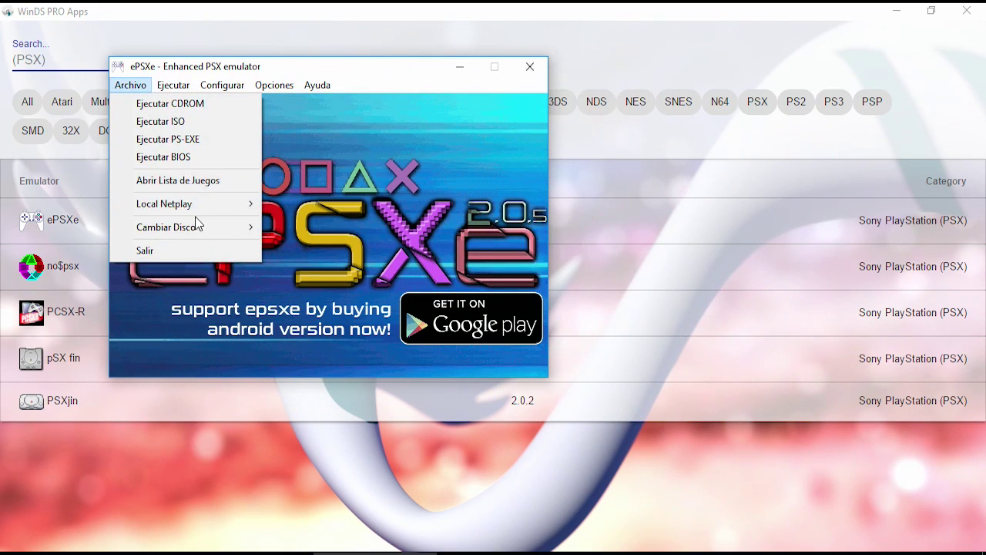
pyautogui.click(208, 186)
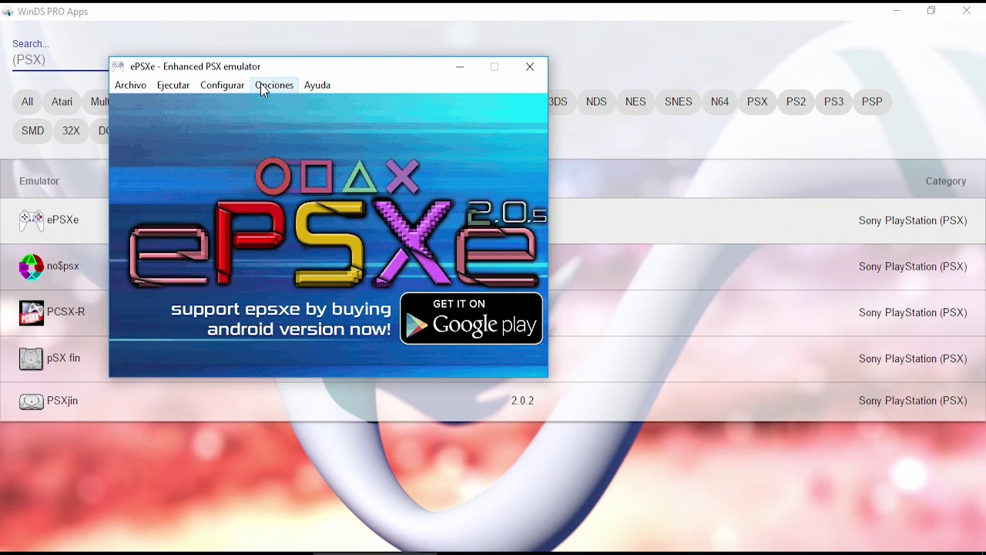
pyautogui.click(260, 84)
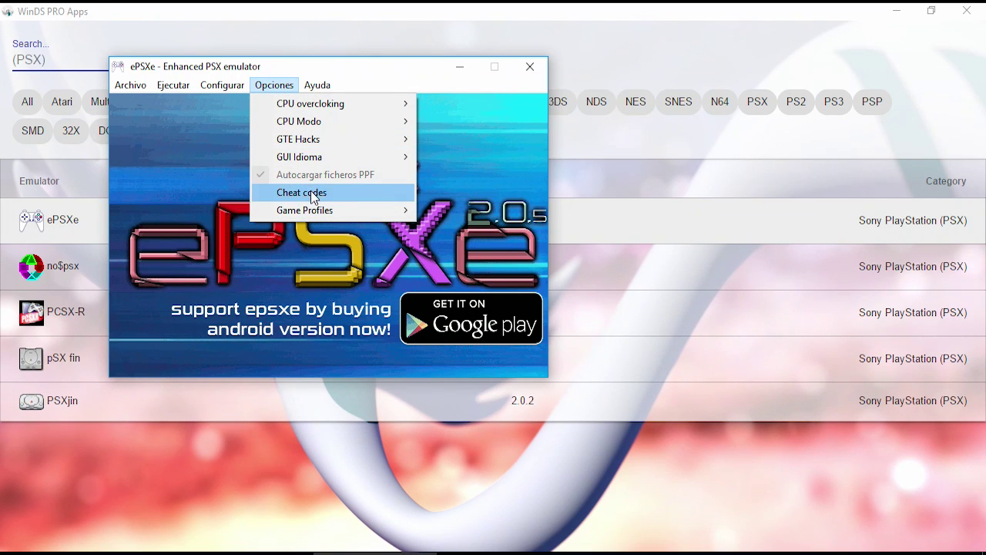
pyautogui.click(313, 193)
pyautogui.moveTo(343, 176)
pyautogui.mouseDown()
pyautogui.moveTo(352, 239)
pyautogui.moveTo(342, 158)
pyautogui.mouseUp()
pyautogui.click(654, 104)
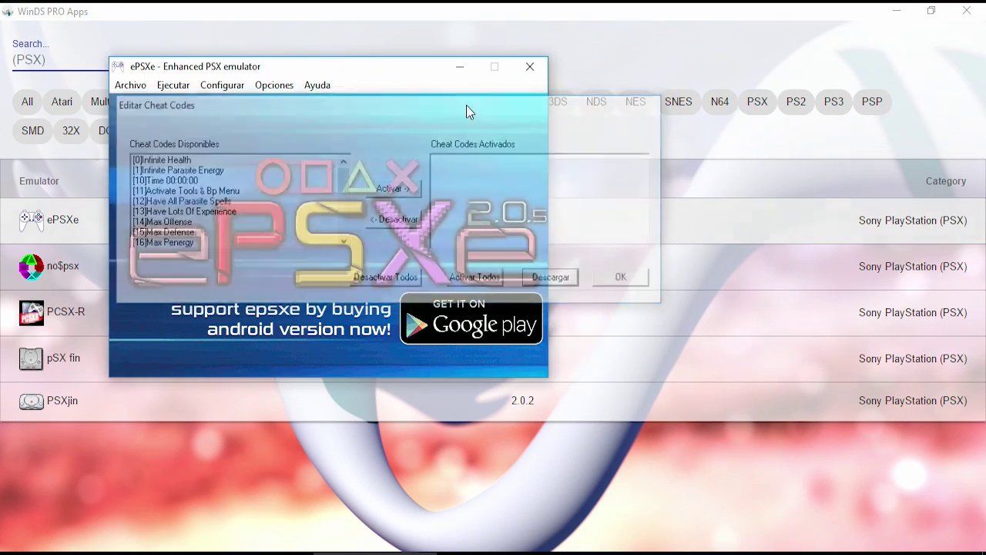
pyautogui.click(130, 85)
pyautogui.moveTo(192, 207)
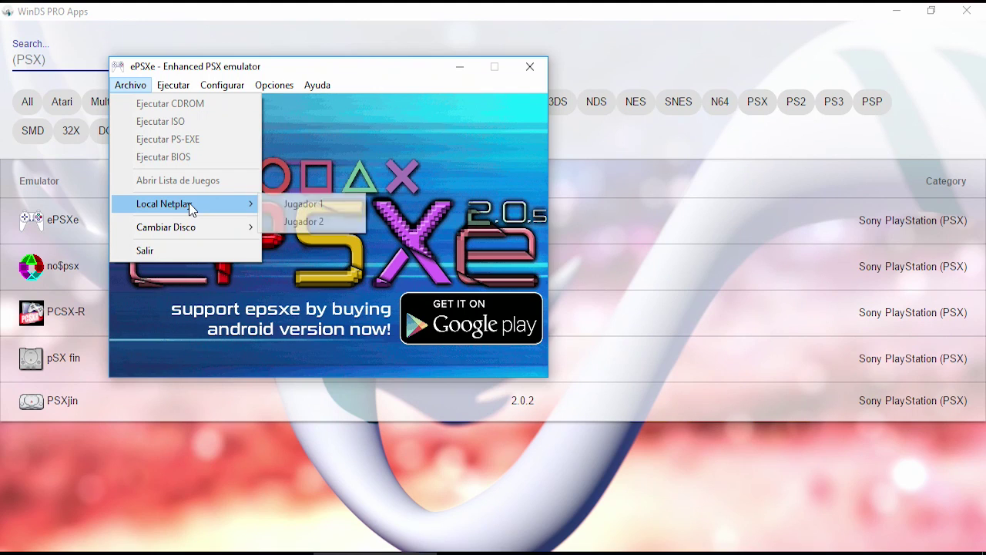
pyautogui.click(422, 159)
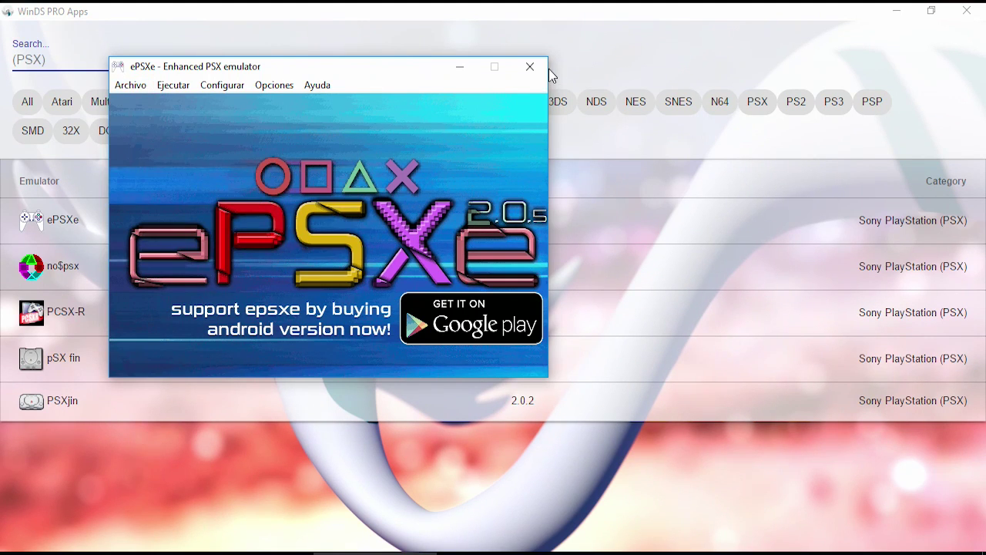
# Step: Reopen the cheat code editor and download the available cheat codes for the running game
pyautogui.moveTo(385, 66); pyautogui.dragTo(492, 65)
pyautogui.click(381, 83)
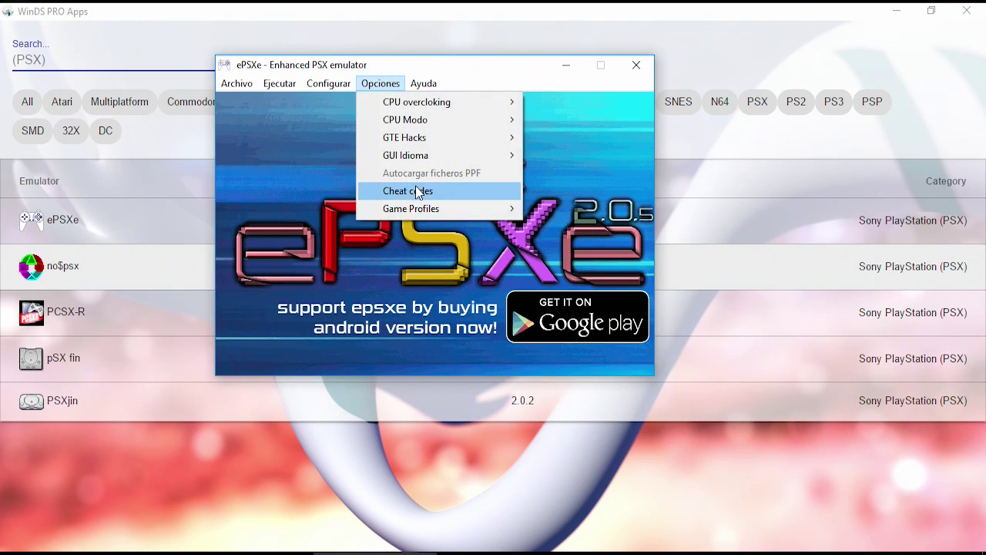
pyautogui.click(419, 193)
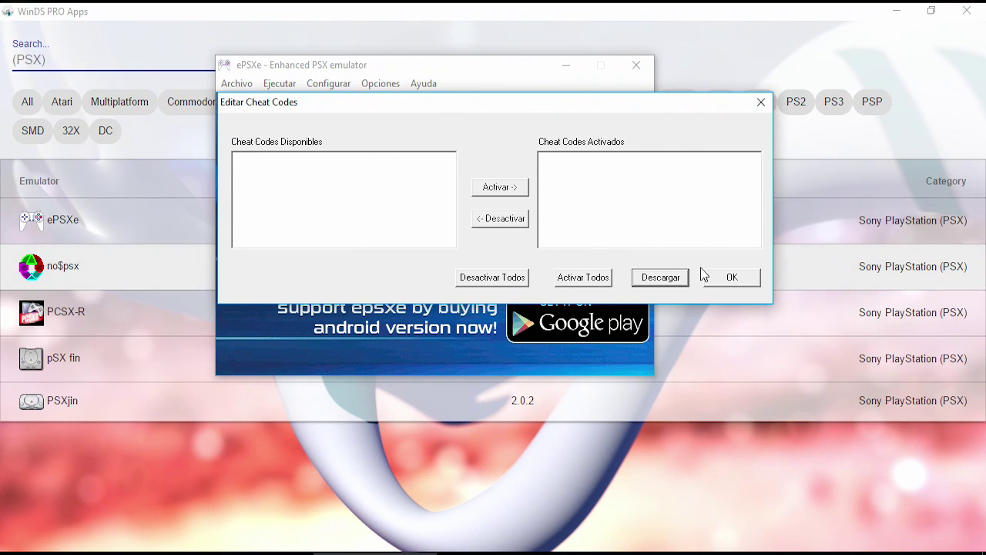
pyautogui.click(677, 282)
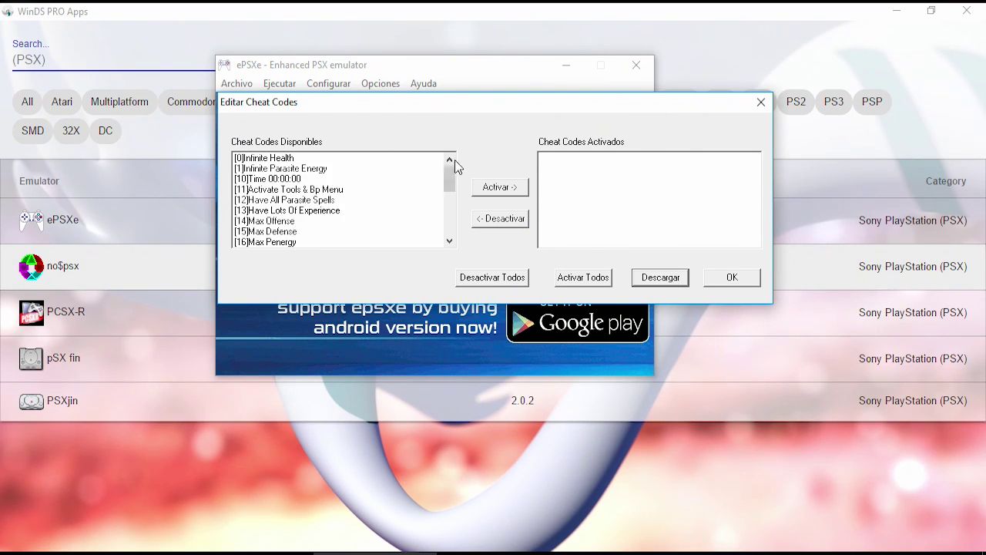
pyautogui.moveTo(450, 180); pyautogui.dragTo(451, 157)
# Step: Browse the available cheat codes and activate the Level 99 cheat
pyautogui.click(316, 159)
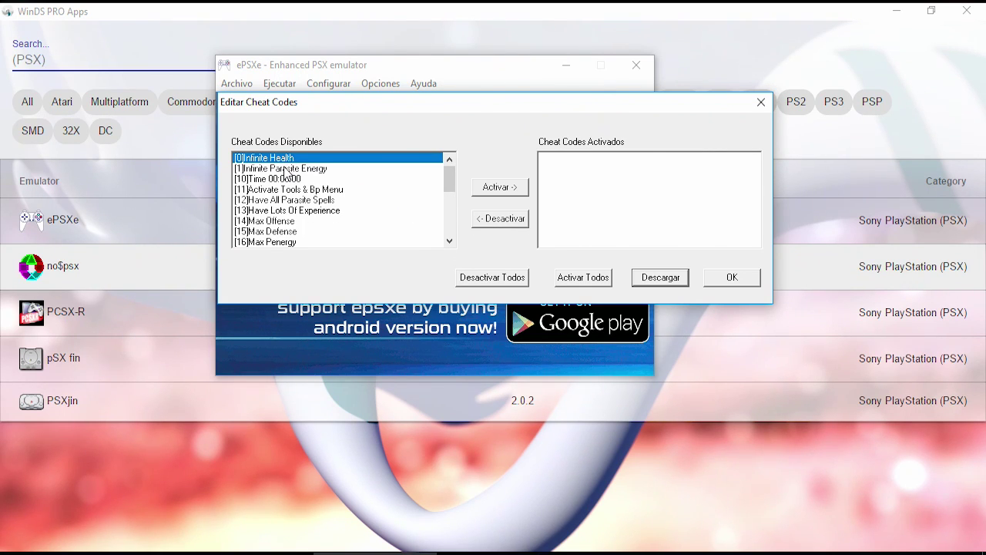
pyautogui.click(287, 169)
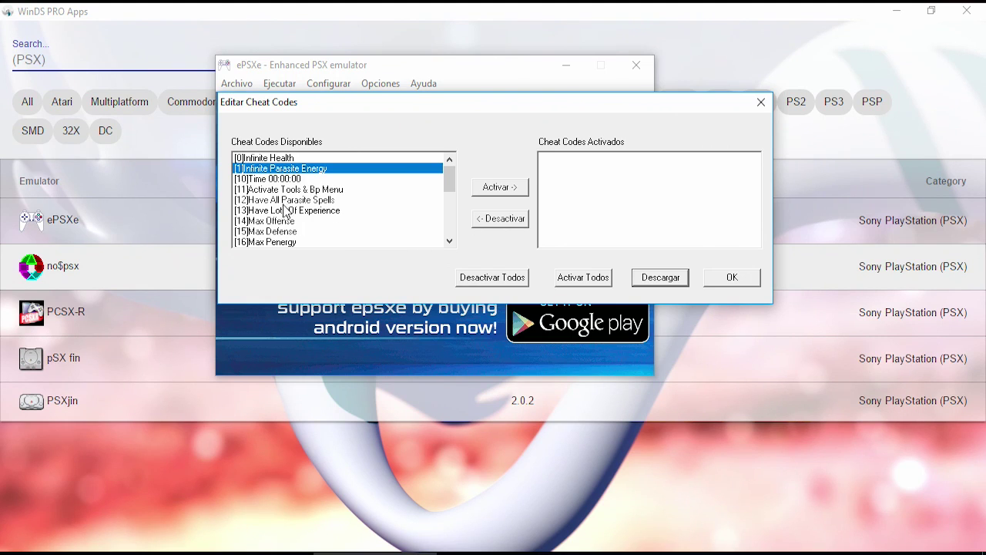
pyautogui.scroll(-3, 287, 213)
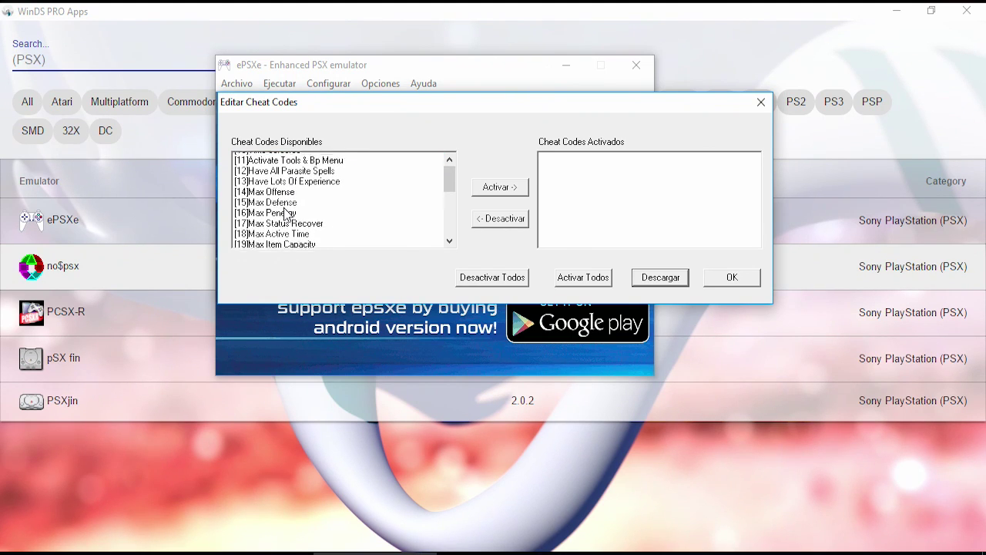
pyautogui.click(295, 161)
pyautogui.scroll(-2, 278, 200)
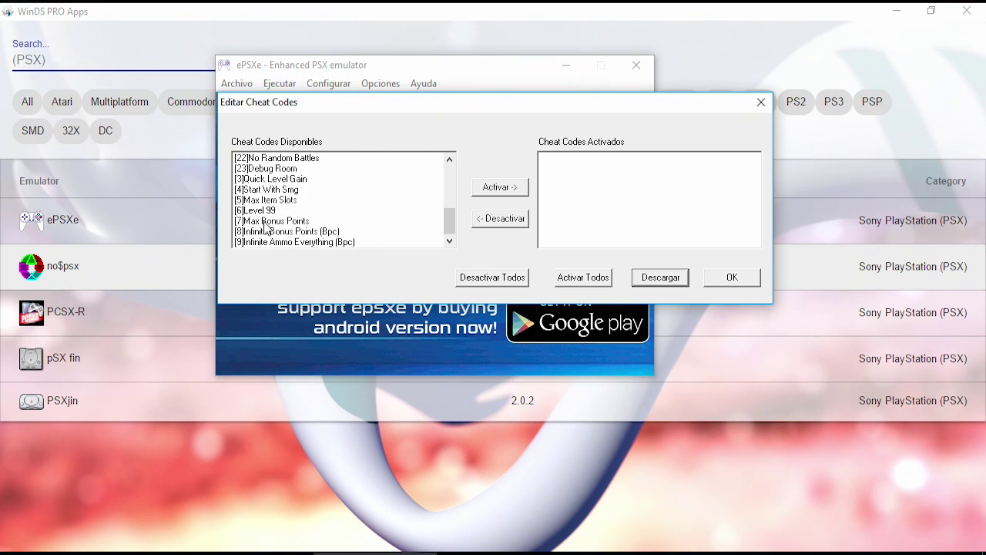
pyautogui.click(346, 209)
pyautogui.click(522, 189)
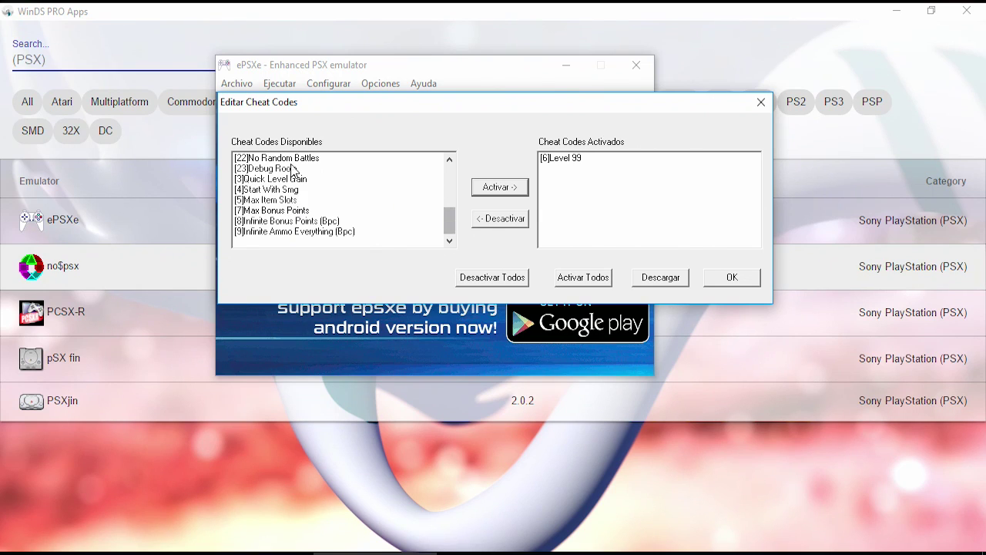
# Step: Activate the Max Item Slots and No Random Battles cheats, and confirm the cheat selection
pyautogui.click(296, 200)
pyautogui.click(497, 190)
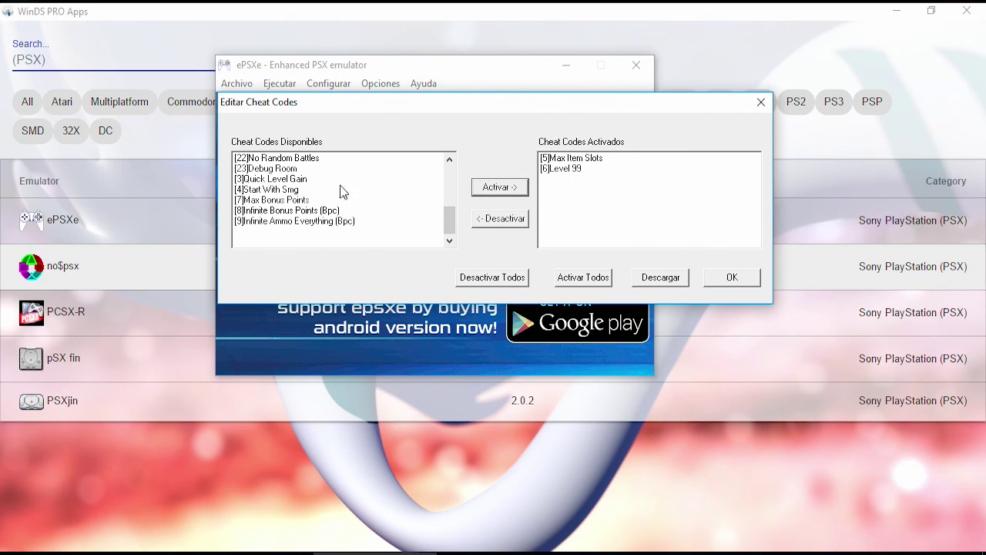
pyautogui.click(299, 158)
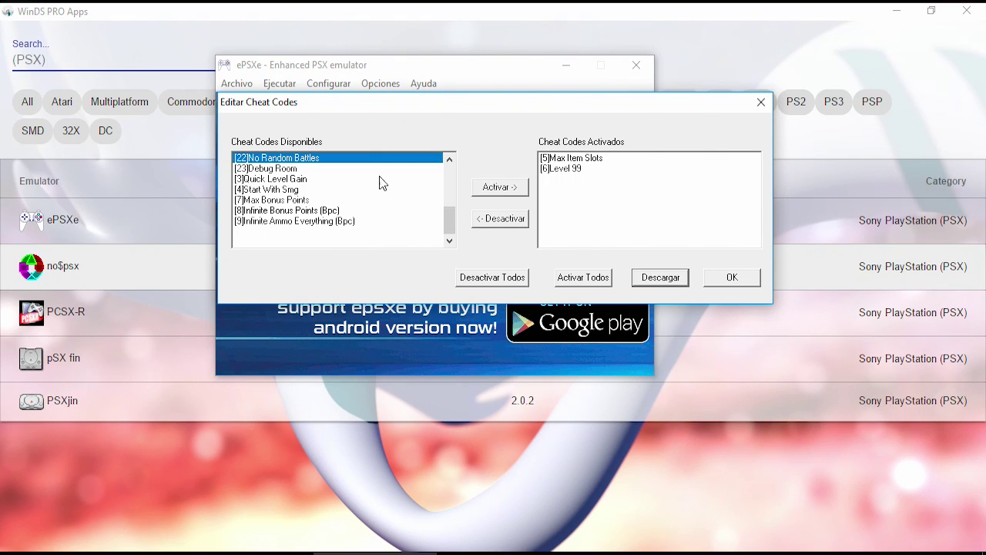
pyautogui.click(501, 187)
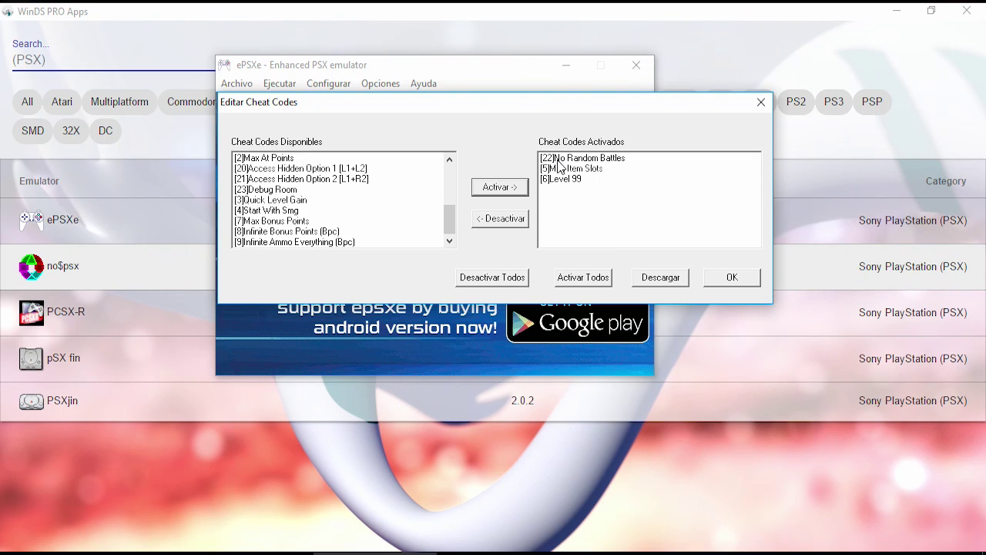
pyautogui.click(710, 276)
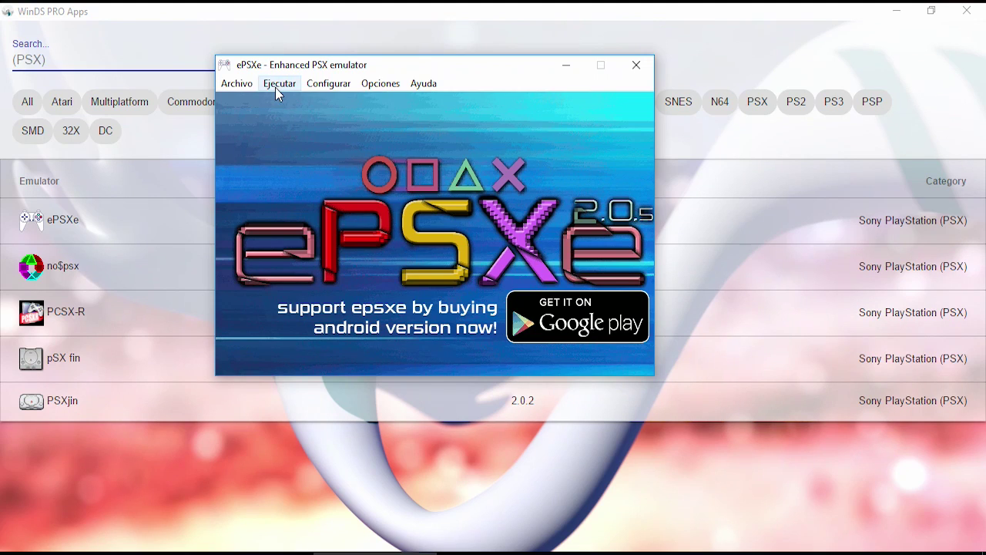
# Step: Look over the load-state slots and review the available and activated codes in the cheat code editor
pyautogui.click(277, 85)
pyautogui.moveTo(359, 168)
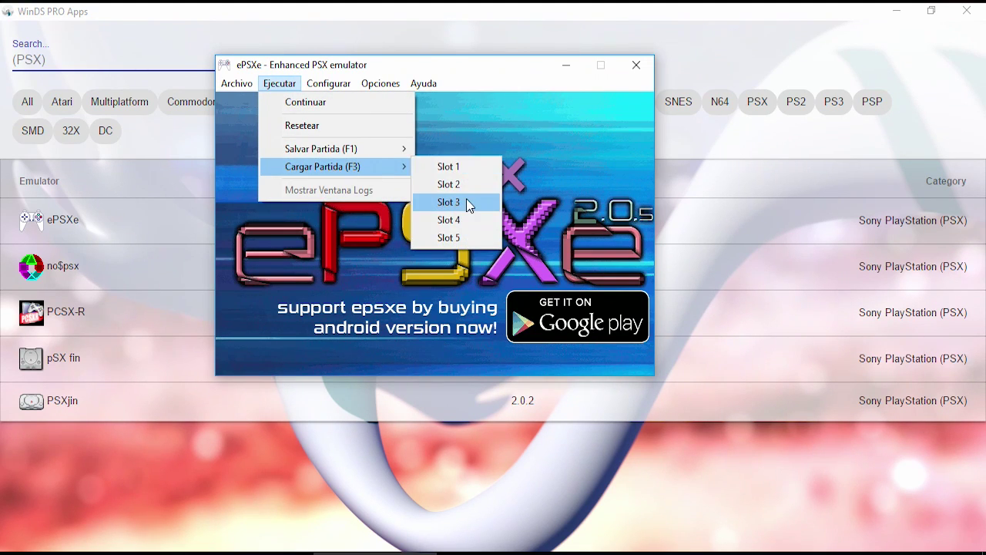
pyautogui.moveTo(378, 83)
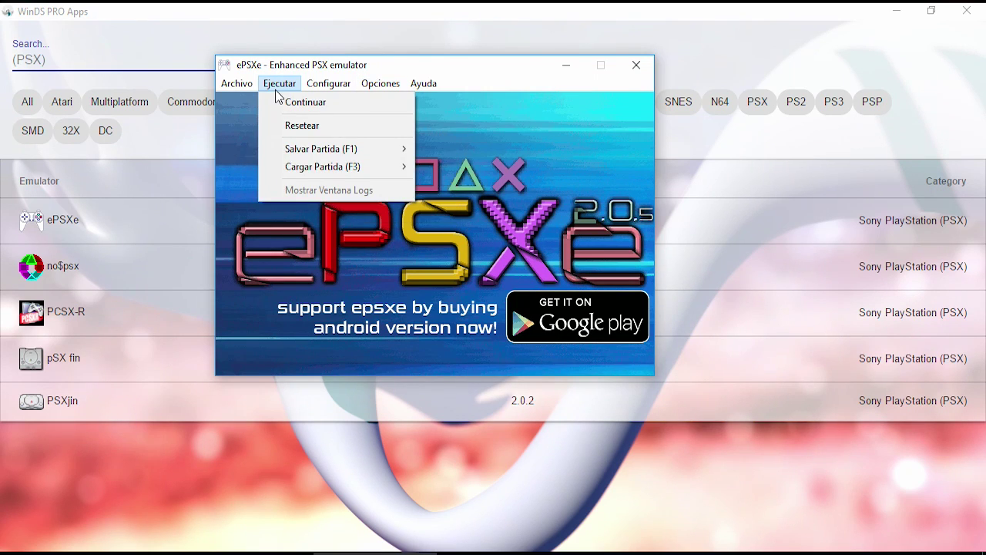
pyautogui.moveTo(387, 101)
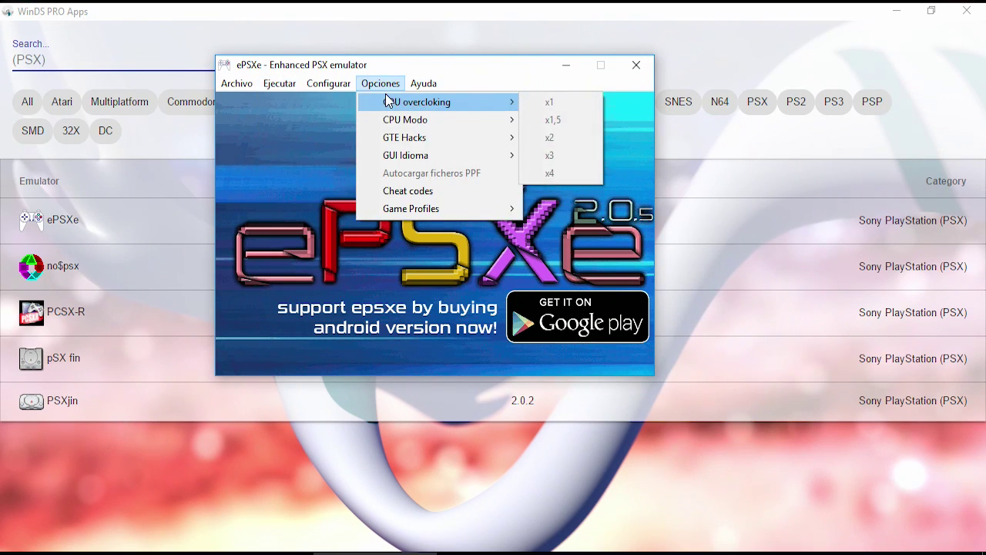
pyautogui.click(409, 199)
pyautogui.moveTo(447, 178); pyautogui.dragTo(445, 226)
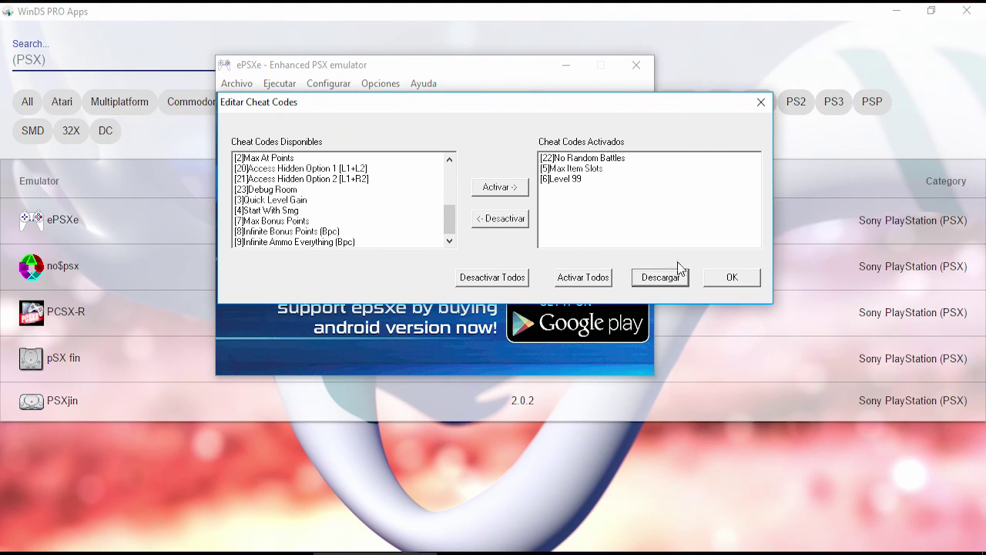
pyautogui.click(761, 102)
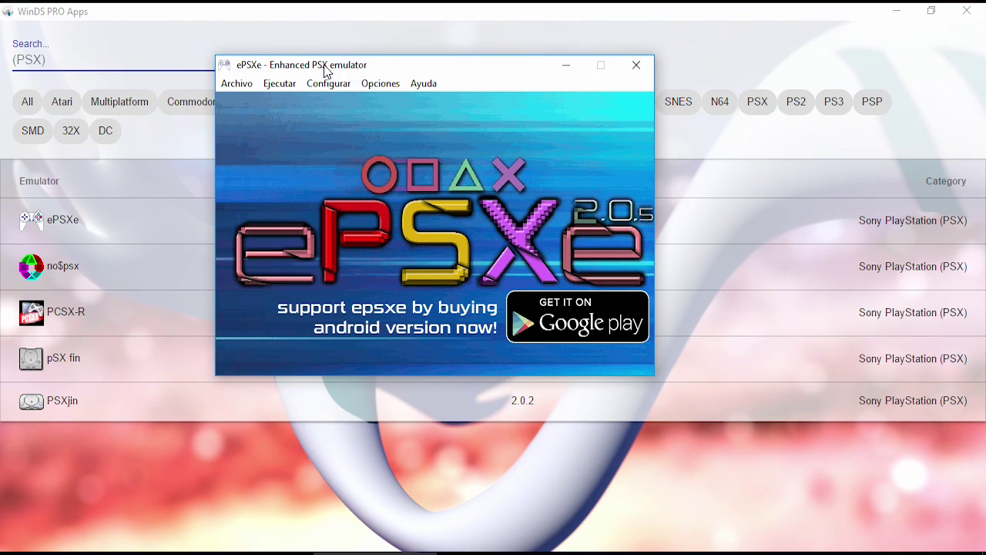
# Step: Search Windows for epsxe, open the file location of the ePSXe.exe in ePSXe_190, and enter its cheats folder
pyautogui.press('super')
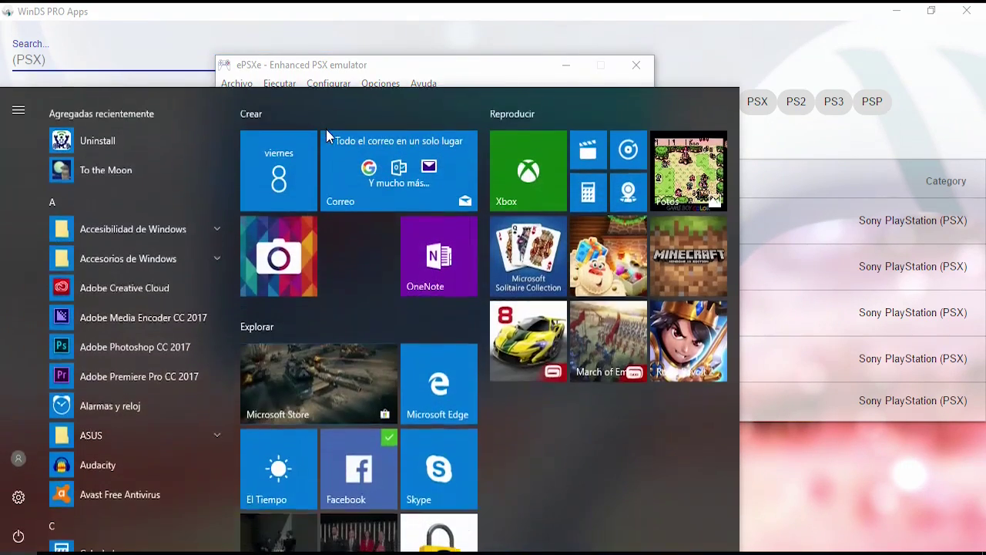
pyautogui.write('epsxe')
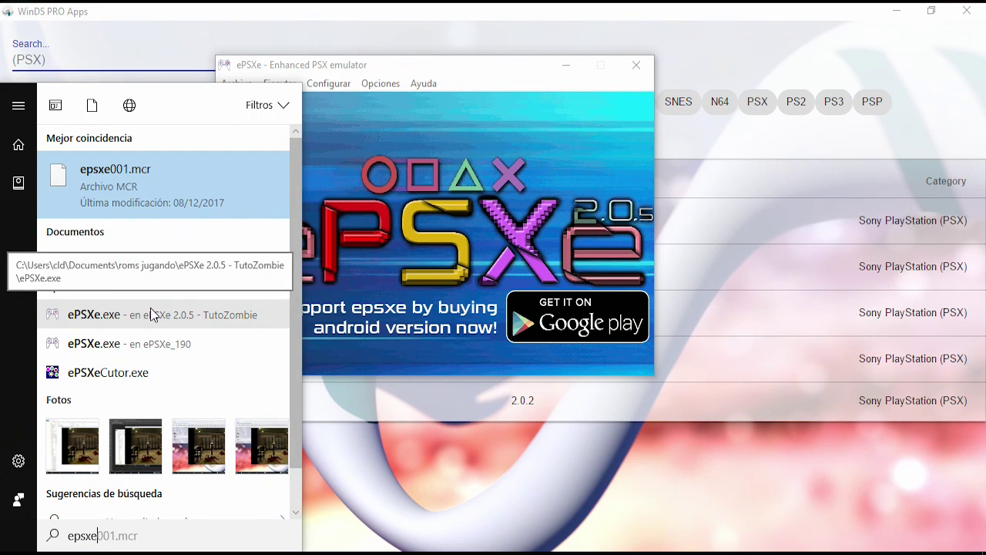
pyautogui.rightClick(162, 343)
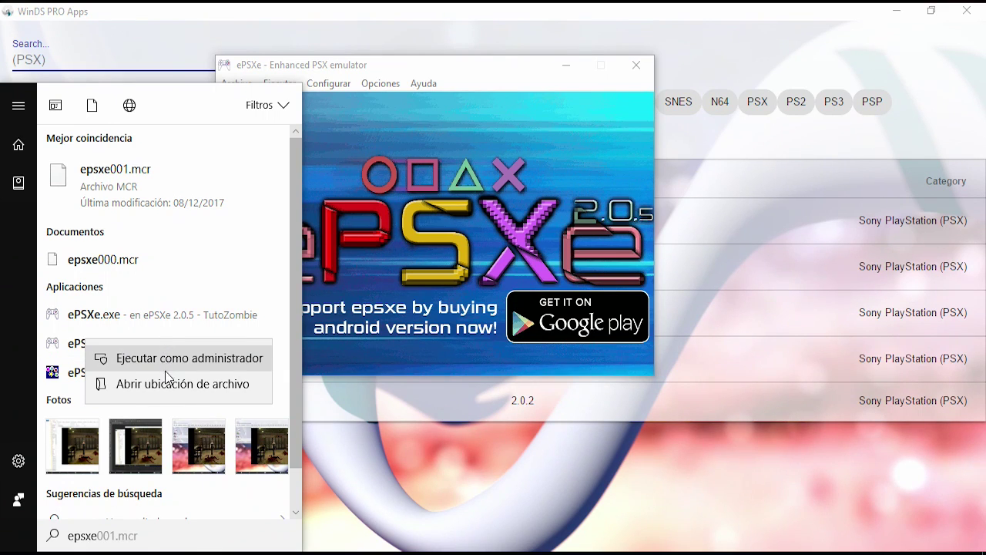
pyautogui.click(168, 384)
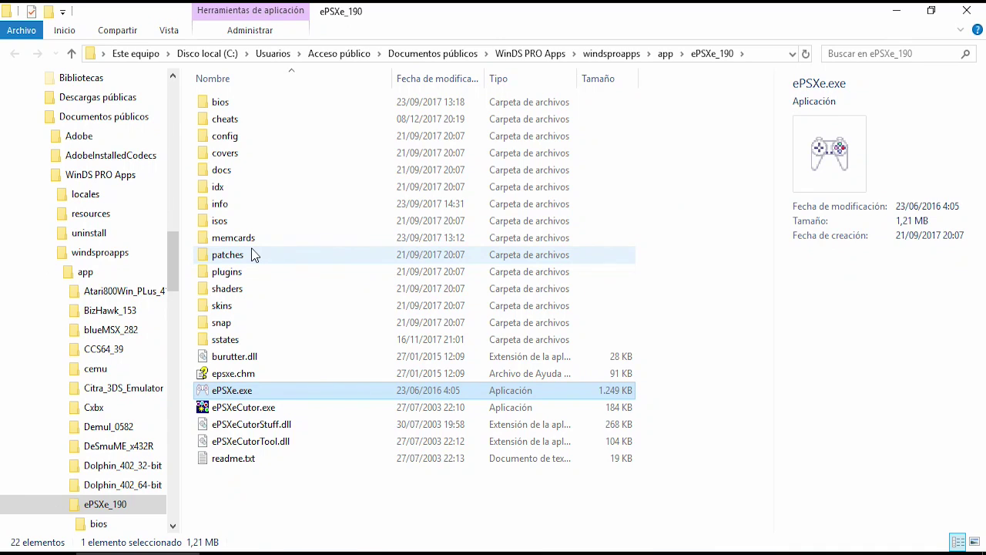
pyautogui.doubleClick(225, 119)
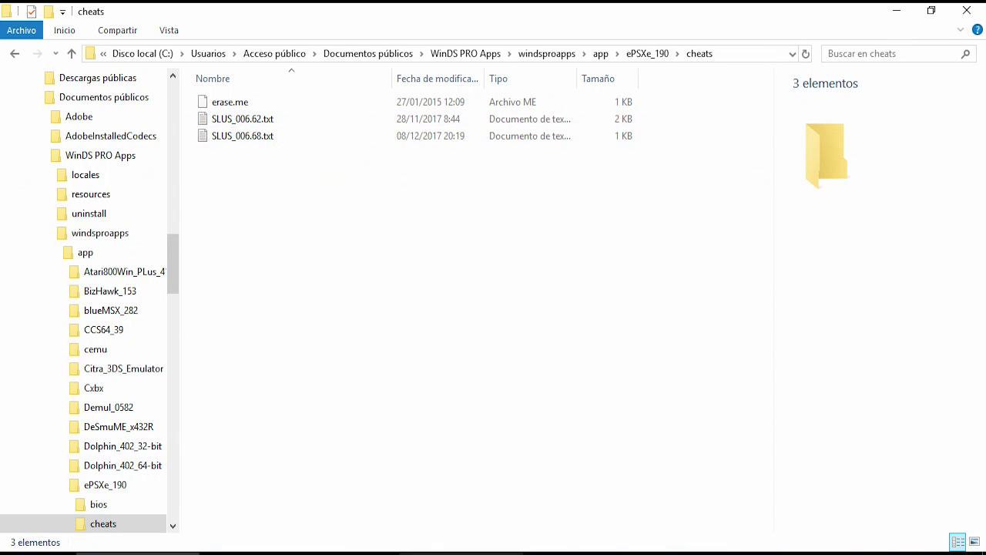
# Step: Return to the ePSXe emulator and close its window
pyautogui.click(238, 84)
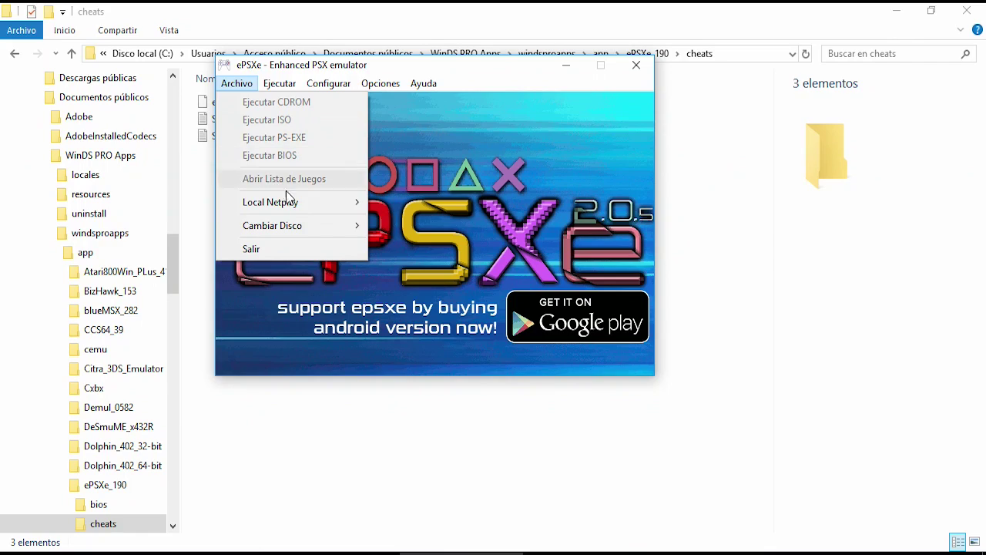
pyautogui.click(636, 65)
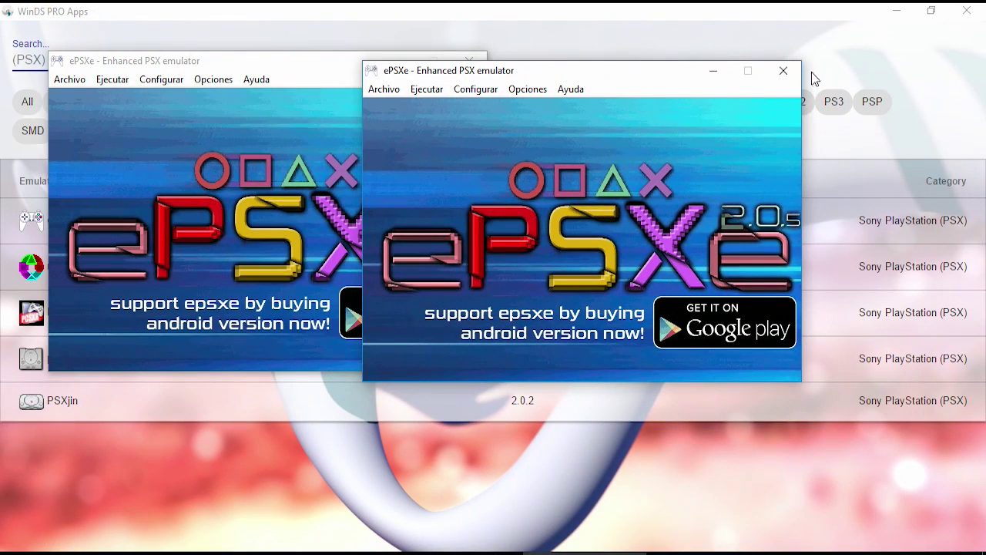
# Step: Close the extra ePSXe window, move the remaining one to the middle of the desktop, and open its game list
pyautogui.click(780, 68)
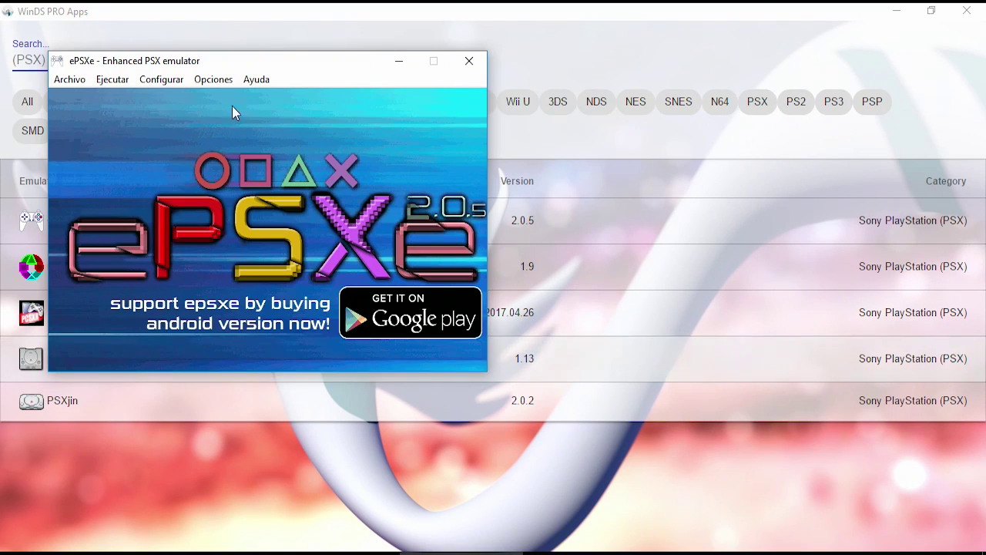
pyautogui.moveTo(254, 62); pyautogui.dragTo(496, 82)
pyautogui.click(303, 98)
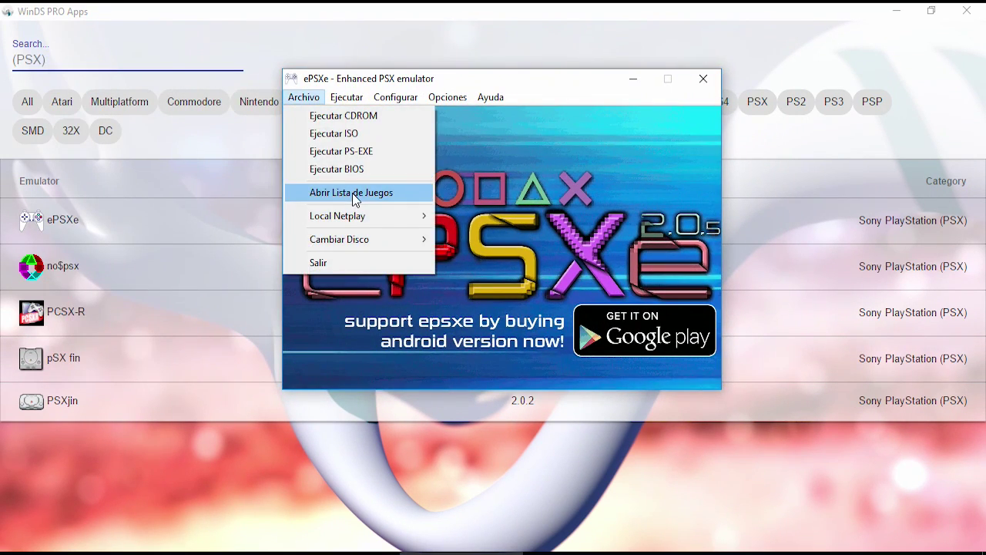
pyautogui.click(353, 193)
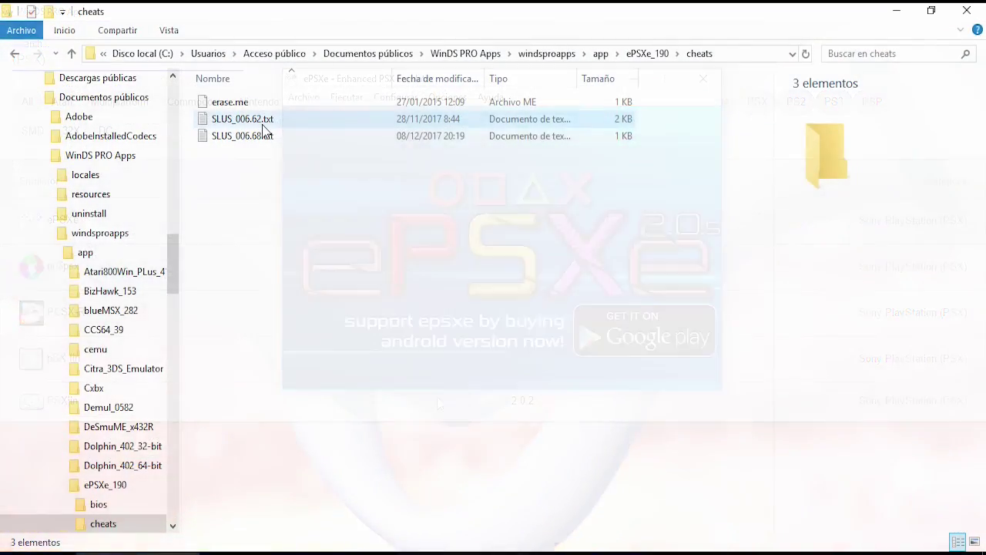
# Step: Open SLUS_006.62.txt in the cheats folder, copy its last entry, "#Llaves del ascensor Chrysler" with code 800C1ED6 003E, and close the file
pyautogui.doubleClick(262, 121)
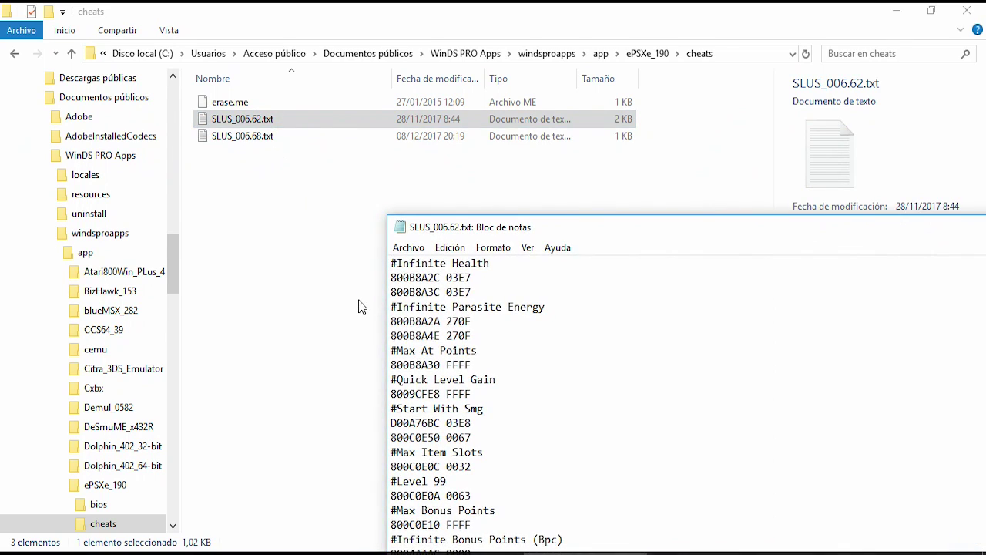
pyautogui.scroll(-4, 541, 344)
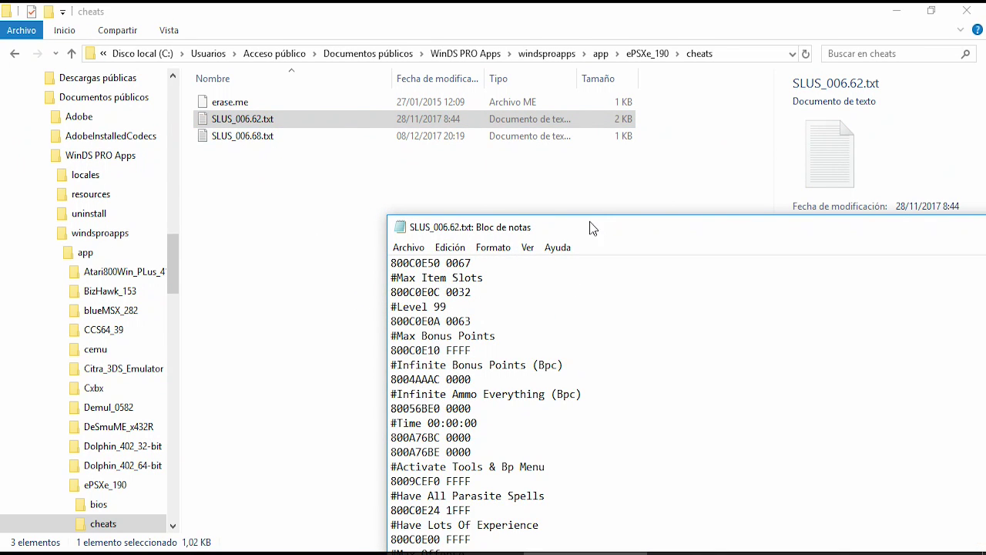
pyautogui.moveTo(589, 227); pyautogui.dragTo(467, 52)
pyautogui.scroll(-6, 367, 352)
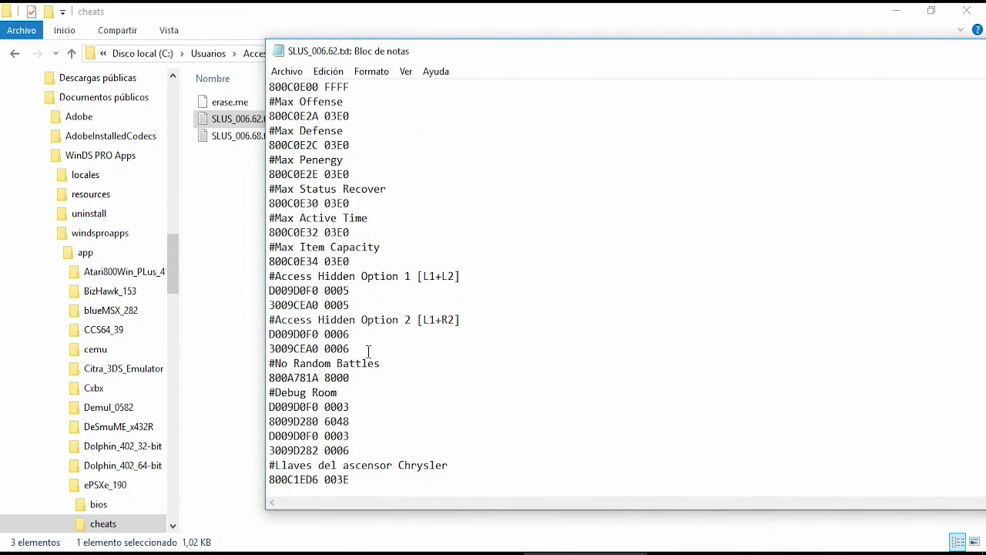
pyautogui.moveTo(372, 480); pyautogui.dragTo(227, 465)
pyautogui.hotkey('ctrl', 'c')
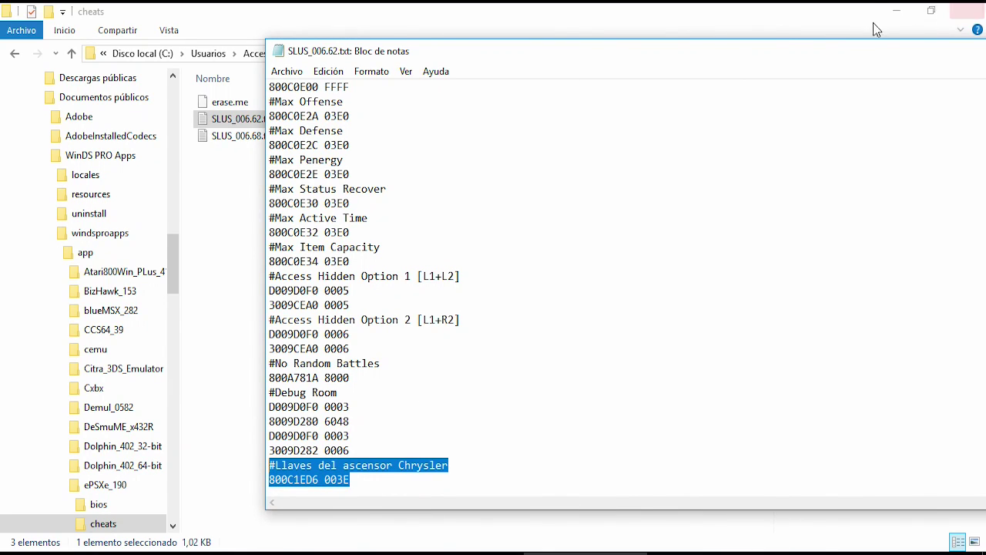
pyautogui.moveTo(752, 56); pyautogui.dragTo(645, 51)
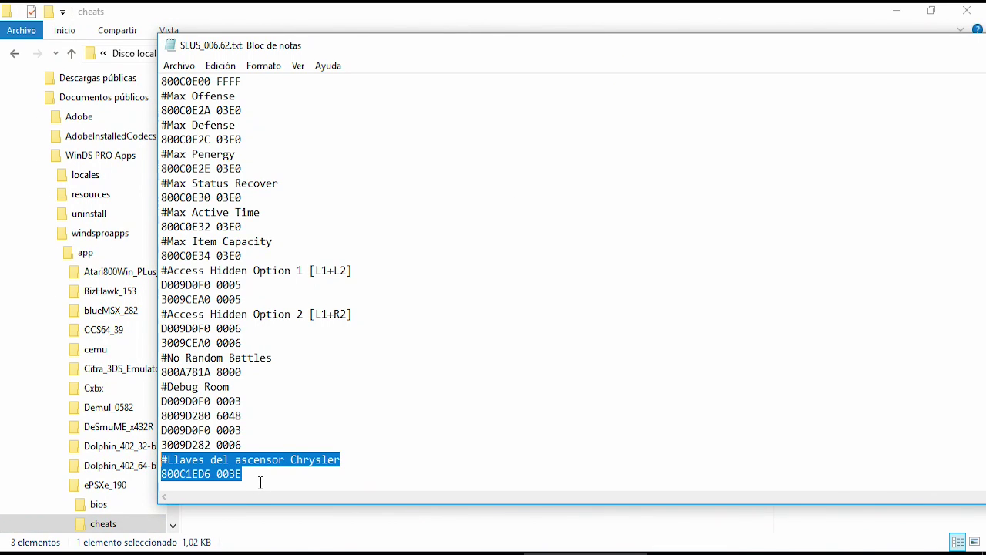
pyautogui.moveTo(670, 51); pyautogui.dragTo(594, 51)
pyautogui.moveTo(944, 55); pyautogui.dragTo(850, 51)
pyautogui.click(961, 48)
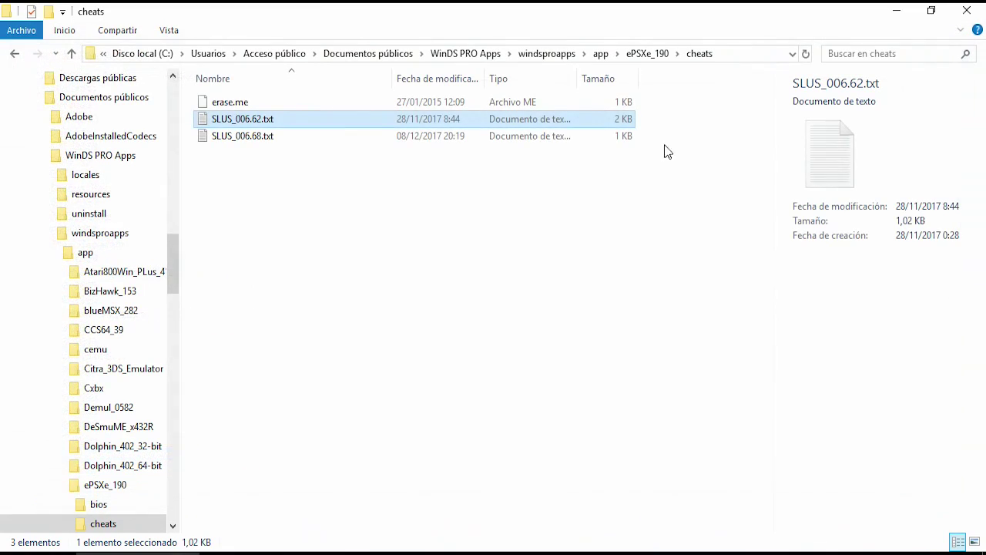
# Step: Open SLUS_006.68.txt and paste the copied Chrysler elevator keys entry below the Debug Room codes
pyautogui.doubleClick(237, 140)
pyautogui.scroll(-10, 328, 367)
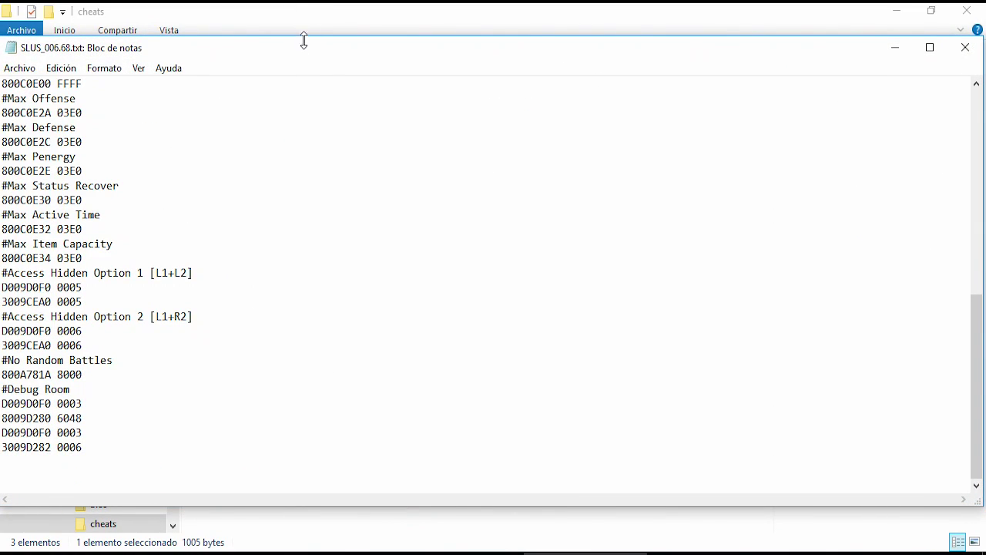
pyautogui.moveTo(304, 37); pyautogui.dragTo(601, 99)
pyautogui.moveTo(454, 90); pyautogui.dragTo(421, 27)
pyautogui.click(378, 467)
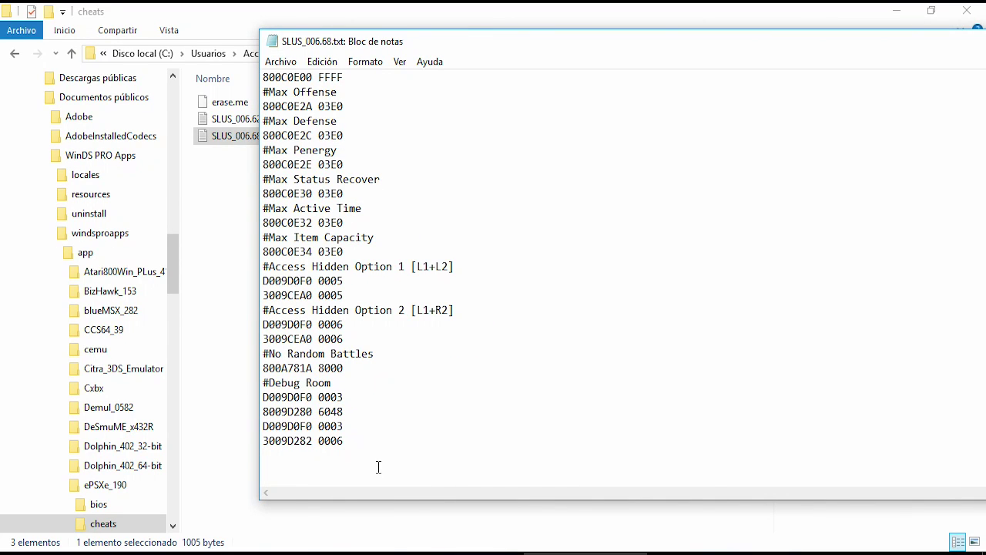
pyautogui.hotkey('ctrl', 'v')
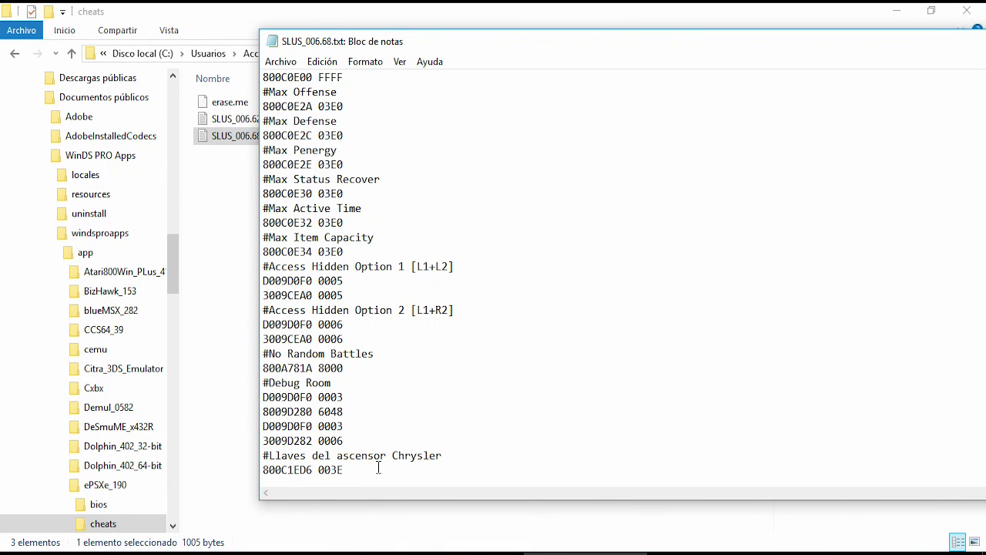
# Step: Examine the structure of the pasted code by highlighting its address part and its value part in turn
pyautogui.hotkey('shift', 'Left')
pyautogui.hotkey('shift', 'Left')
pyautogui.hotkey('shift', 'Left')
pyautogui.hotkey('shift', 'Left')
pyautogui.hotkey('shift', 'Left')
pyautogui.hotkey('shift', 'Left')
pyautogui.hotkey('shift', 'Left')
pyautogui.hotkey('shift', 'Left')
pyautogui.hotkey('shift', 'Left')
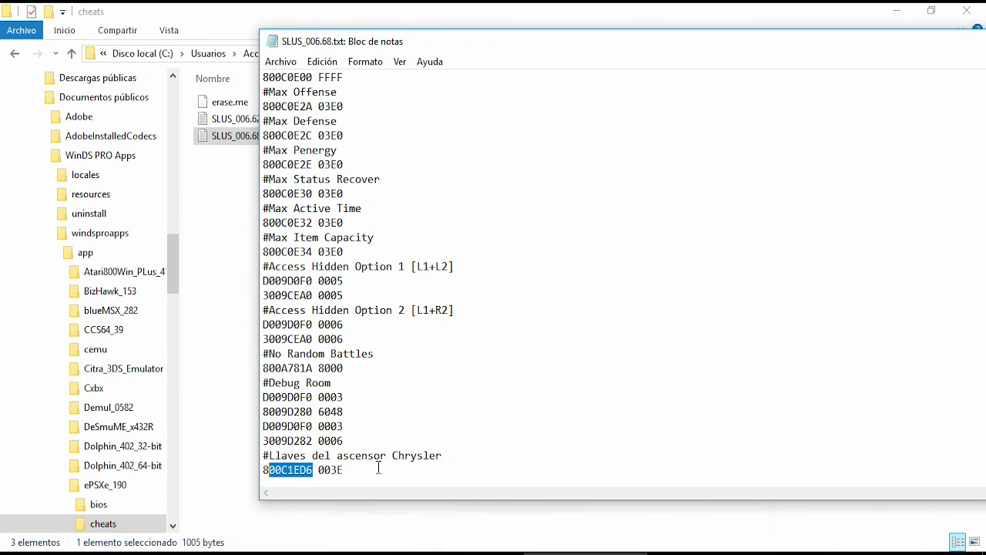
pyautogui.hotkey('shift', 'Right')
pyautogui.press('Right')
pyautogui.hotkey('shift', 'Right')
pyautogui.hotkey('shift', 'Right')
pyautogui.hotkey('shift', 'Right')
pyautogui.hotkey('shift', 'Right')
pyautogui.press('Right')
pyautogui.press('Left')
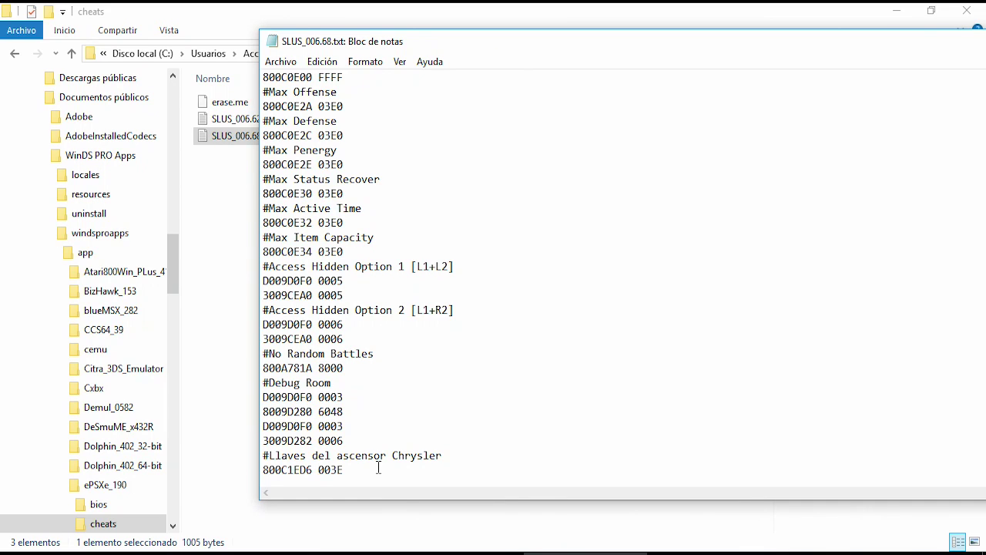
# Step: Write a sample cheat entry "#otra" with code 80028585 below the Chrysler entry, and undo it
pyautogui.press('End')
pyautogui.press('Return')
pyautogui.write('#otr')
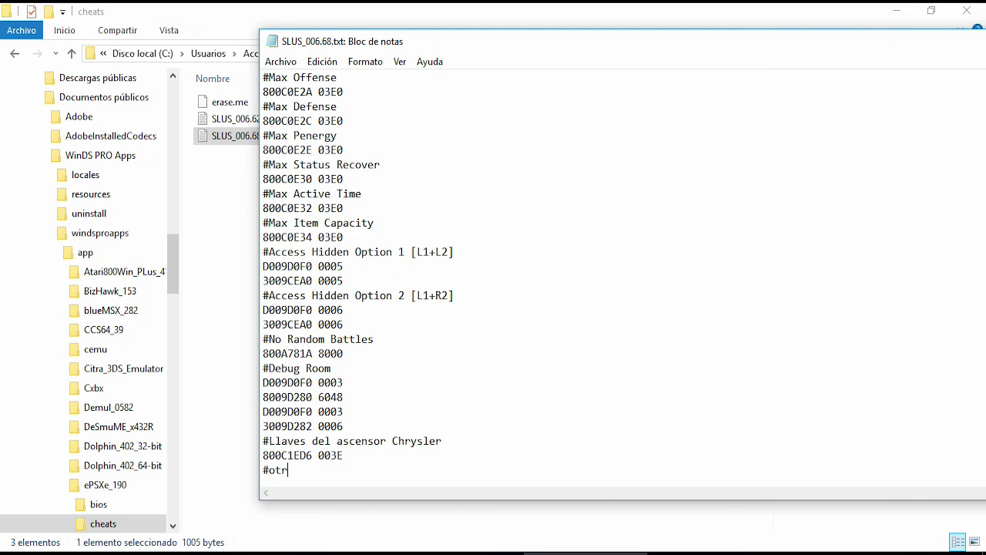
pyautogui.write('a')
pyautogui.press('Return')
pyautogui.write('8')
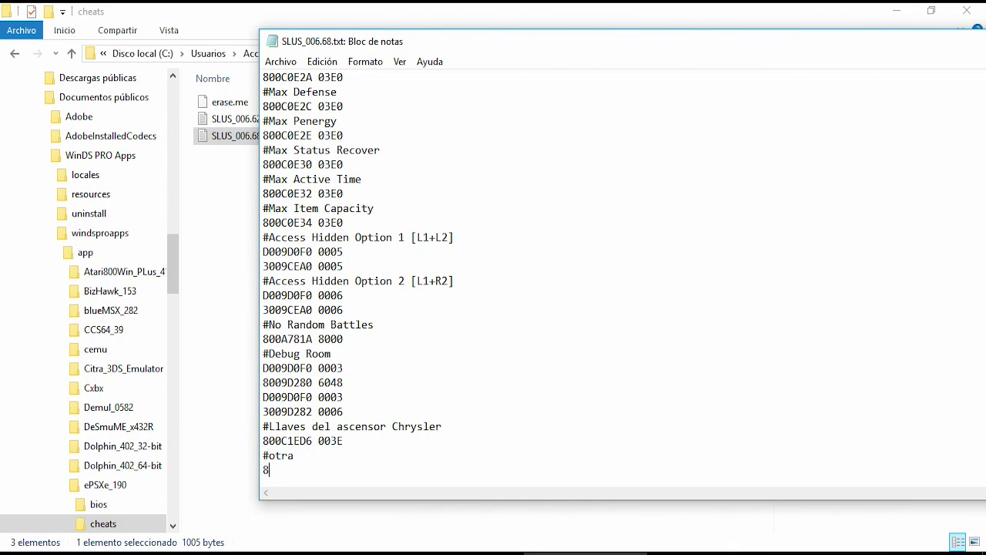
pyautogui.write('0028585')
pyautogui.hotkey('ctrl', 'z')
# Step: Close SLUS_006.68.txt and save its changes
pyautogui.moveTo(670, 29); pyautogui.dragTo(524, 66)
pyautogui.hotkey('alt', 'F4')
pyautogui.click(496, 301)
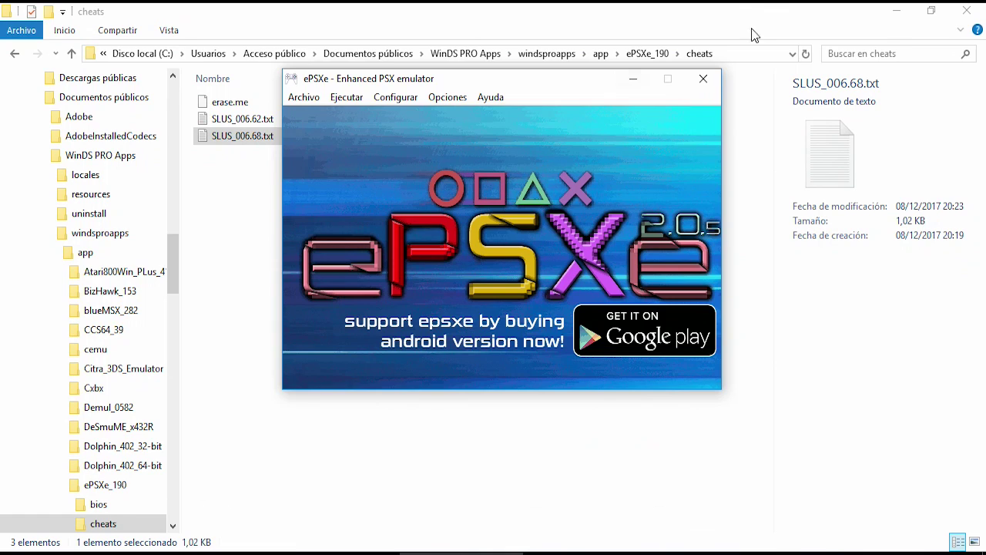
# Step: Restart ePSXe, dismiss the empty cheat code editor, and launch the game from the game list before returning to the emulator window
pyautogui.click(703, 79)
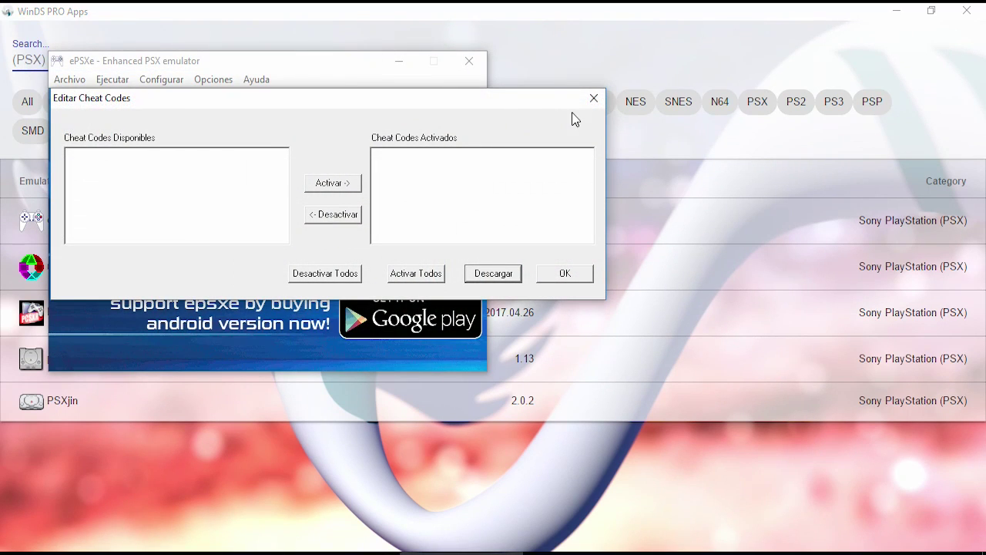
pyautogui.click(594, 98)
pyautogui.click(69, 80)
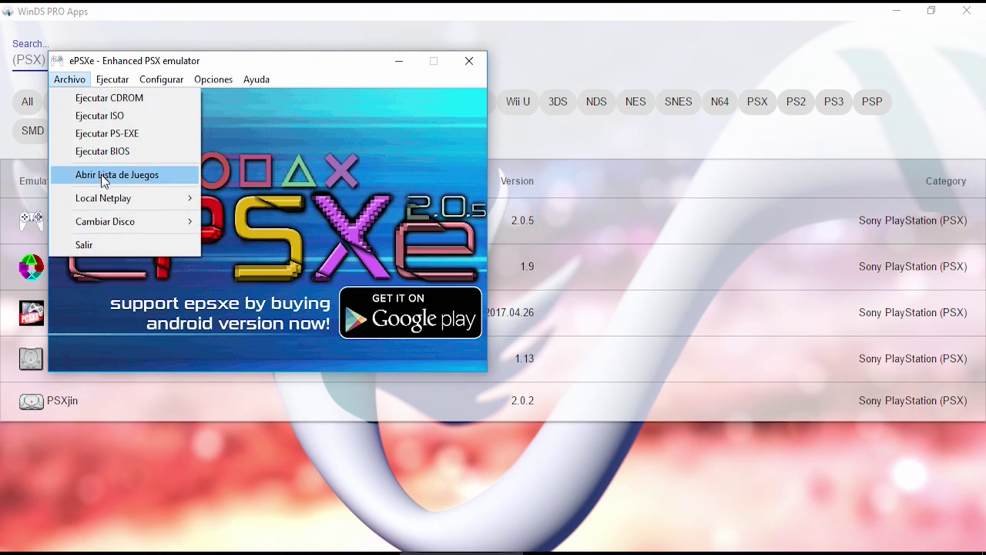
pyautogui.click(103, 176)
pyautogui.click(246, 280)
pyautogui.click(584, 447)
pyautogui.press('Escape')
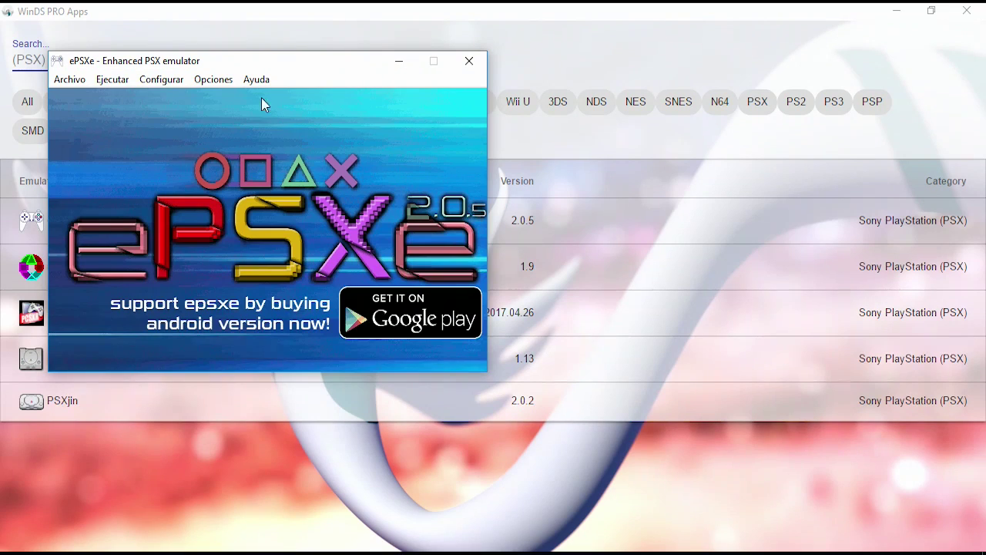
# Step: Activate the "Llaves del ascensor Chrysler" cheat in the cheat code editor
pyautogui.click(212, 79)
pyautogui.click(245, 186)
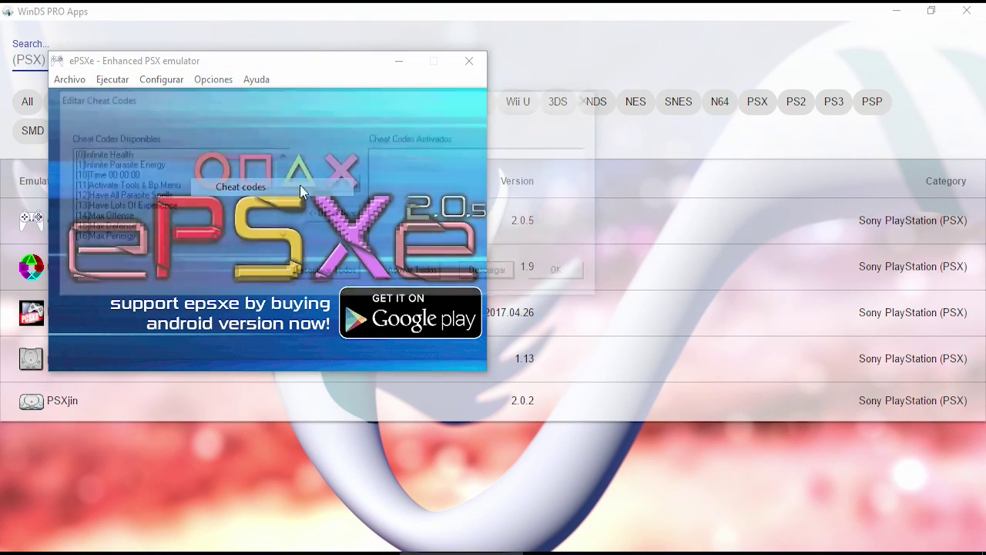
pyautogui.moveTo(287, 169); pyautogui.dragTo(285, 222)
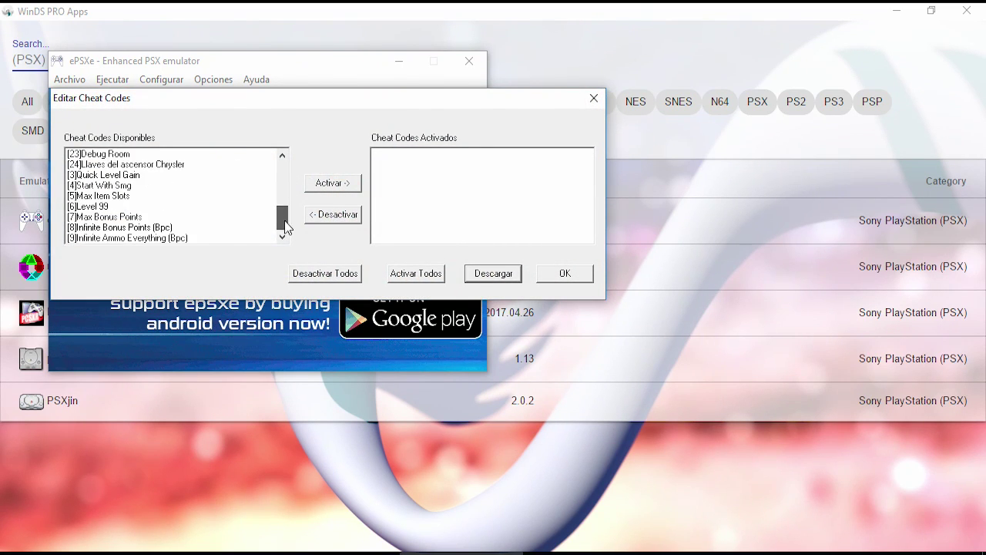
pyautogui.scroll(1, 108, 202)
pyautogui.click(106, 196)
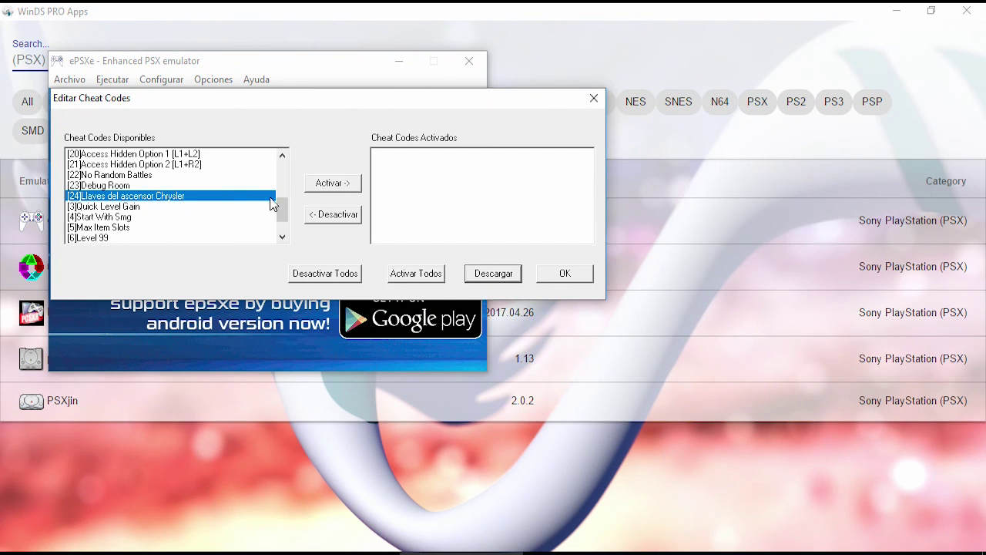
pyautogui.click(336, 188)
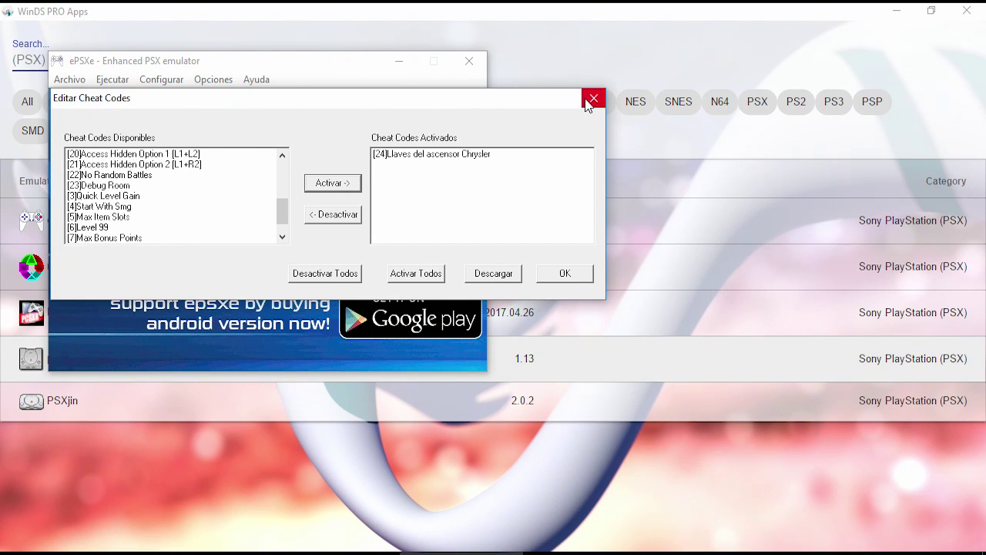
# Step: Select the Debug Room cheat among the available codes
pyautogui.click(114, 186)
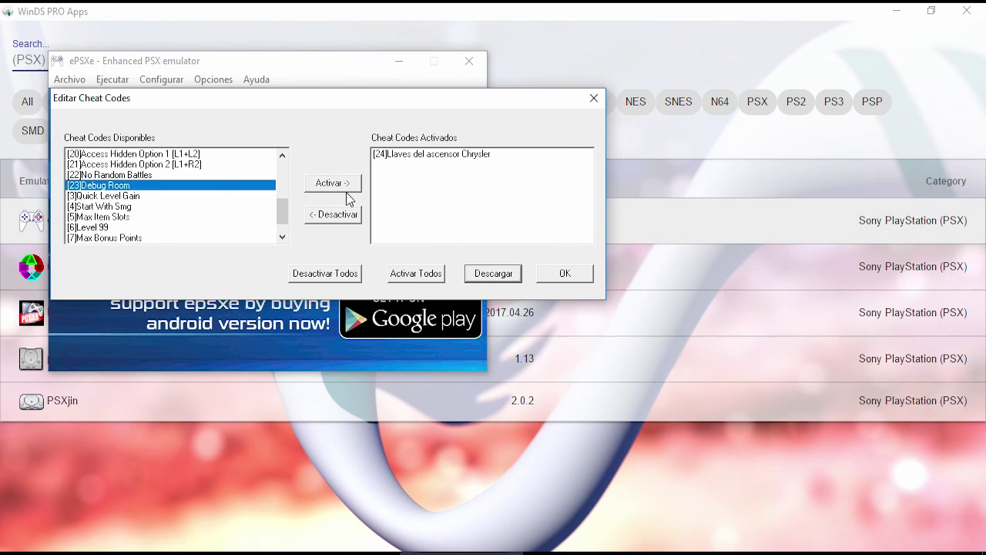